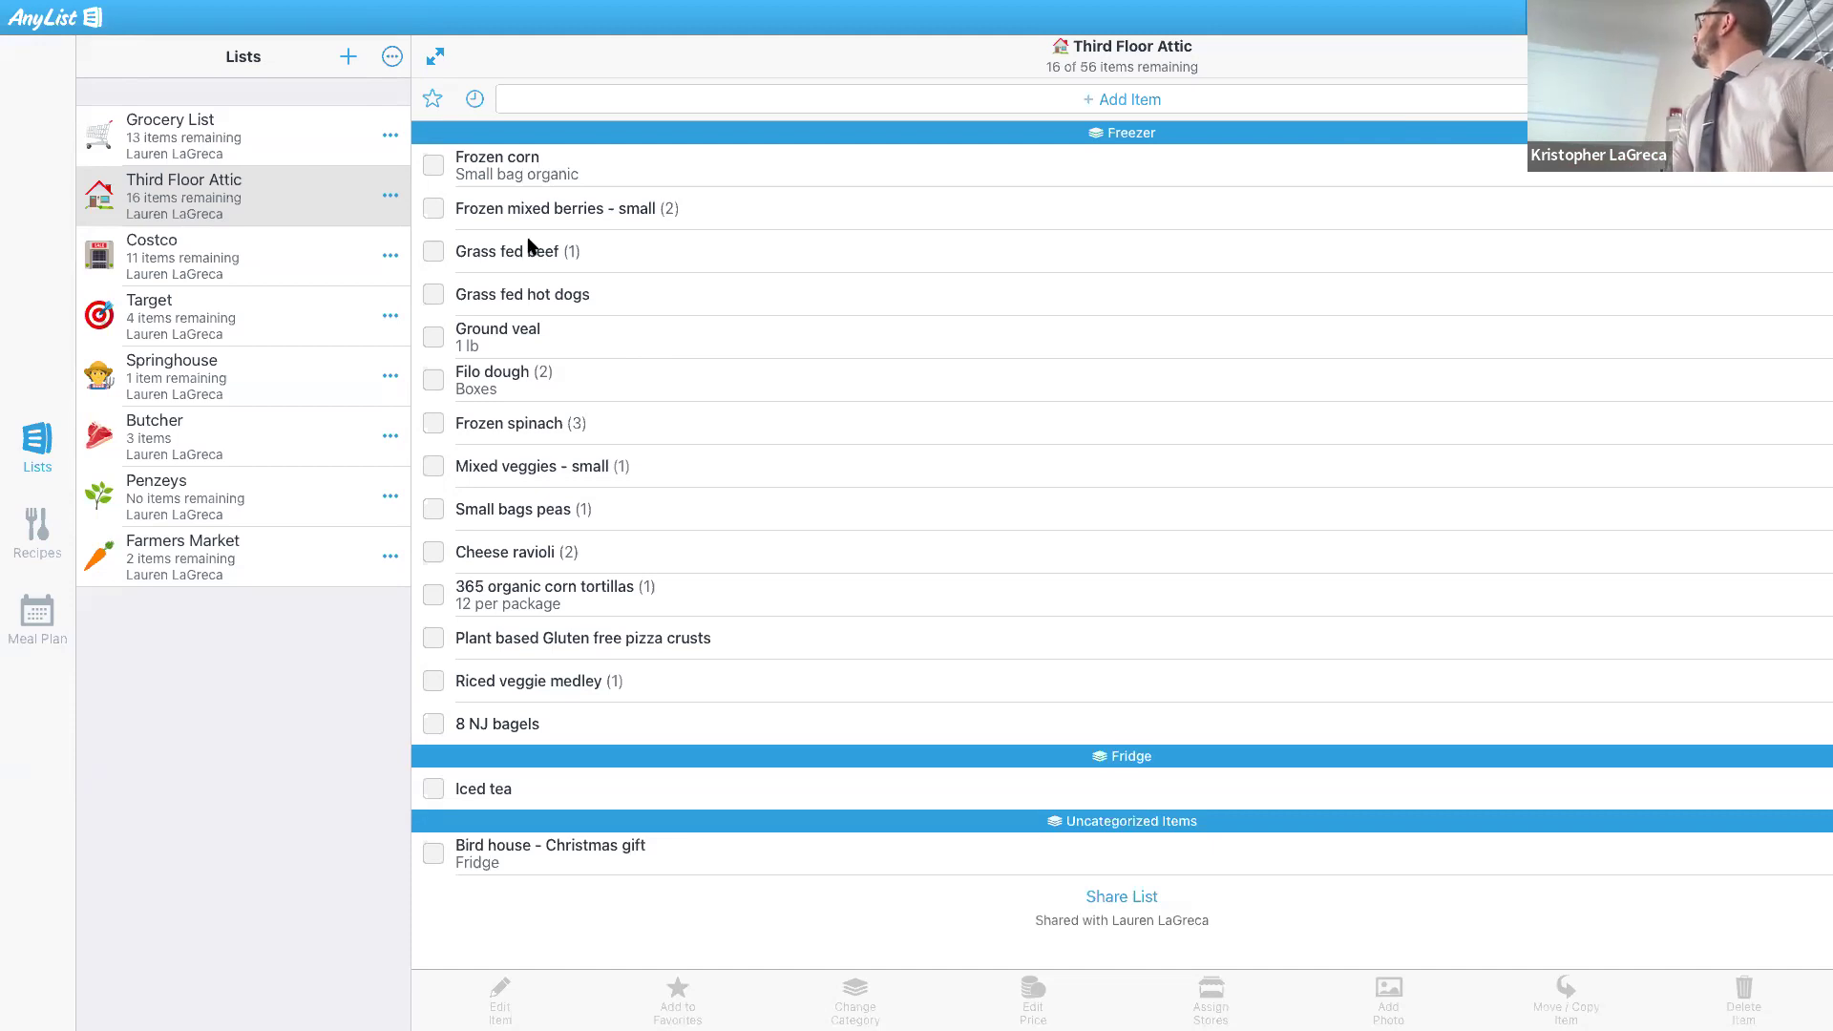
Step: View the Costco shopping list and return to the Third Floor Attic list
{"action": "left_click", "coordinate": [212, 250]}
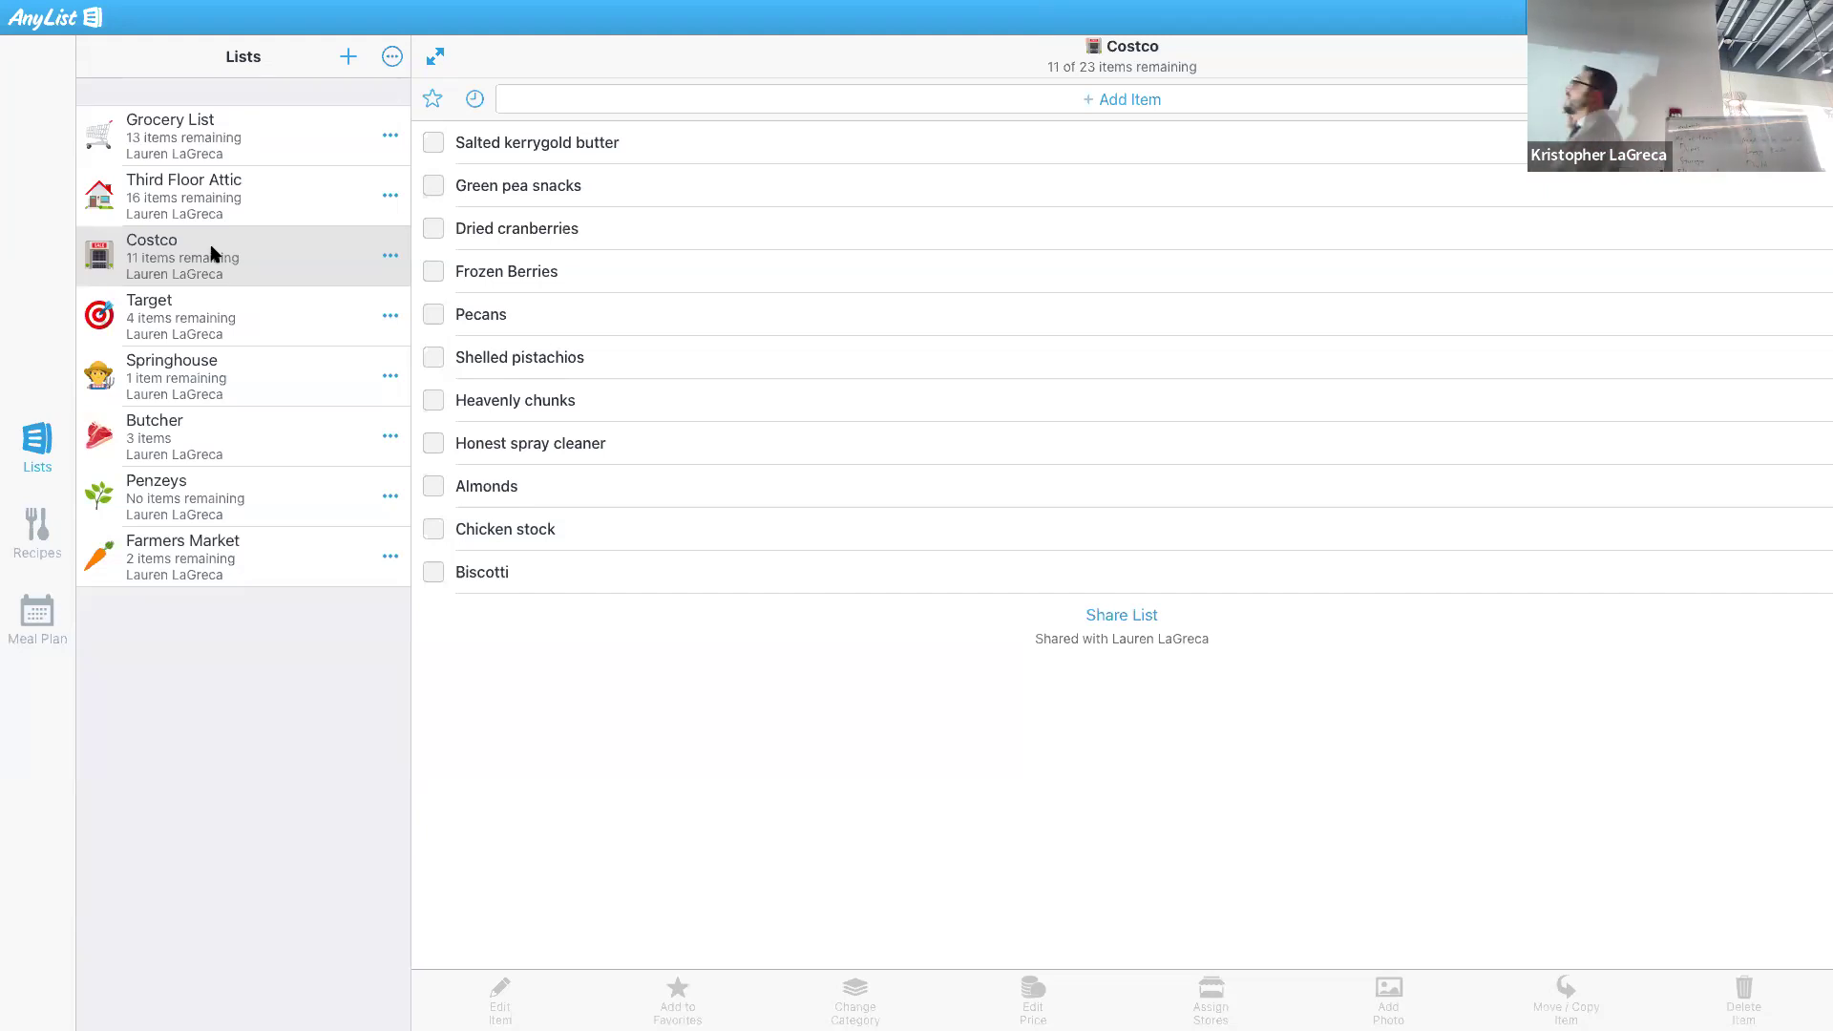
{"action": "left_click", "coordinate": [209, 175]}
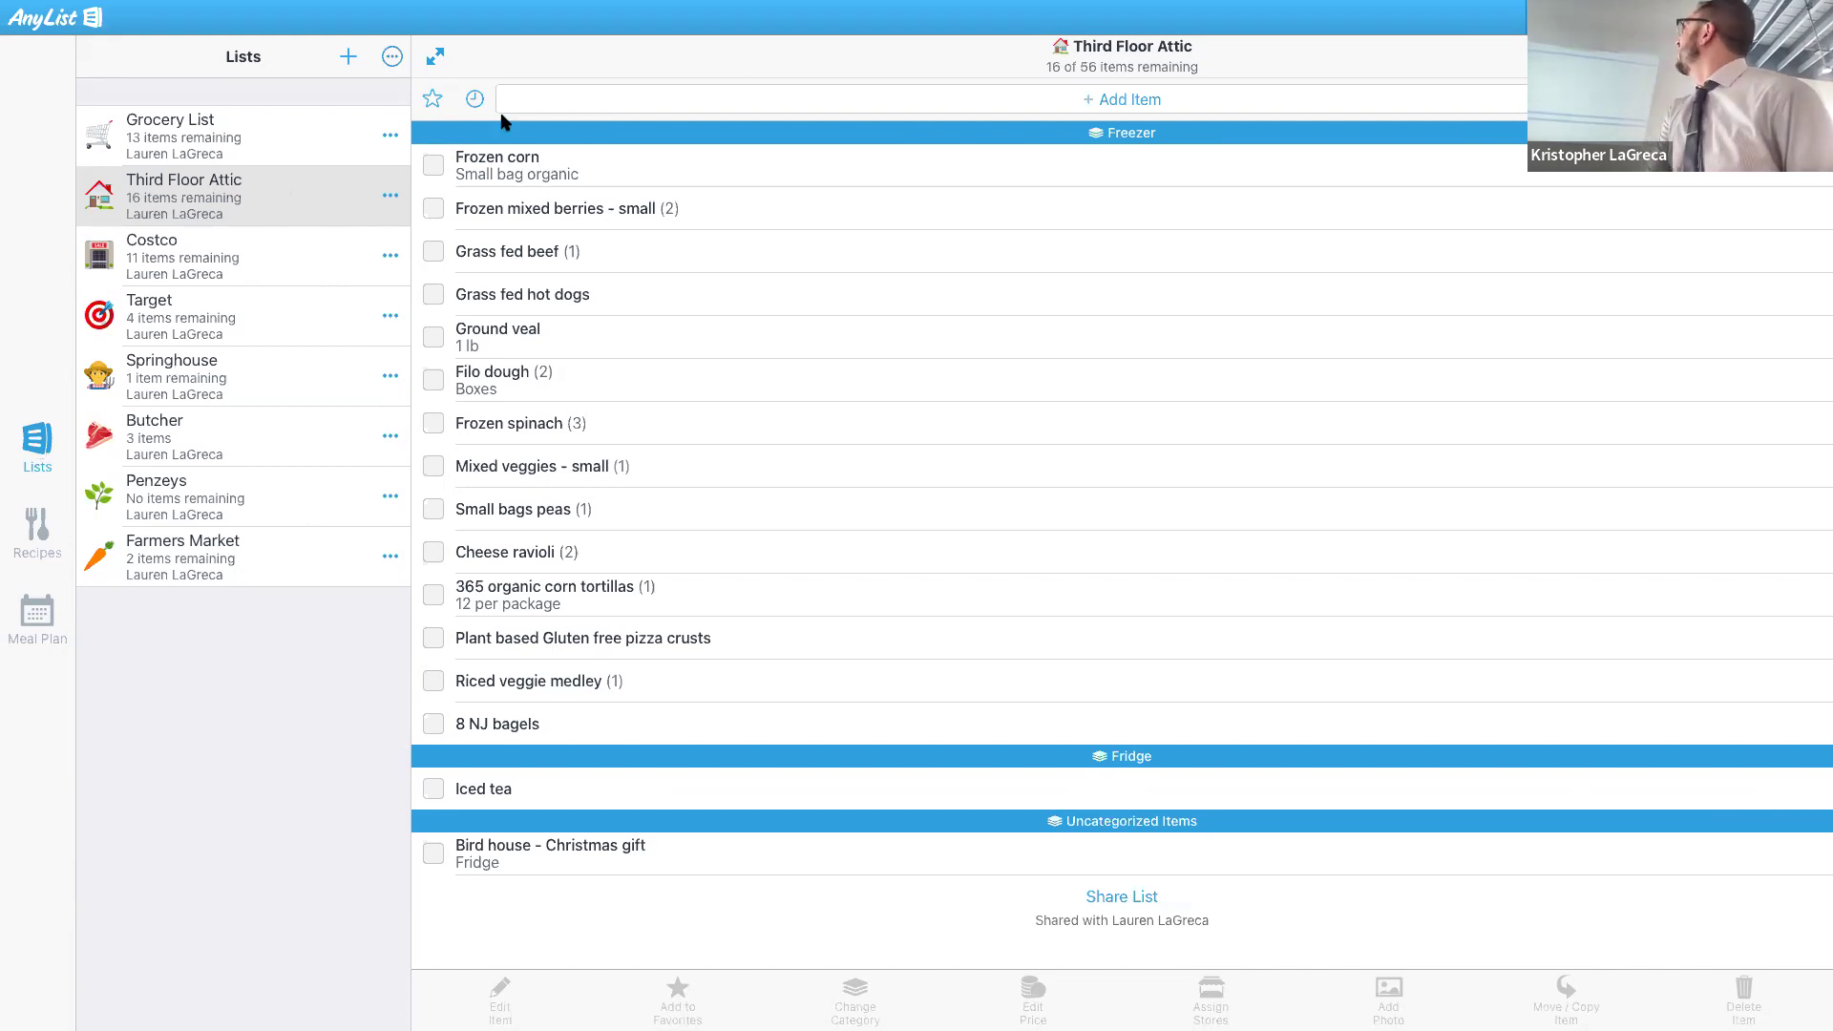
Step: Take the AnyList window out of full screen and view its Recipes and Meal Plan sections
{"action": "mouse_move", "coordinate": [137, 10]}
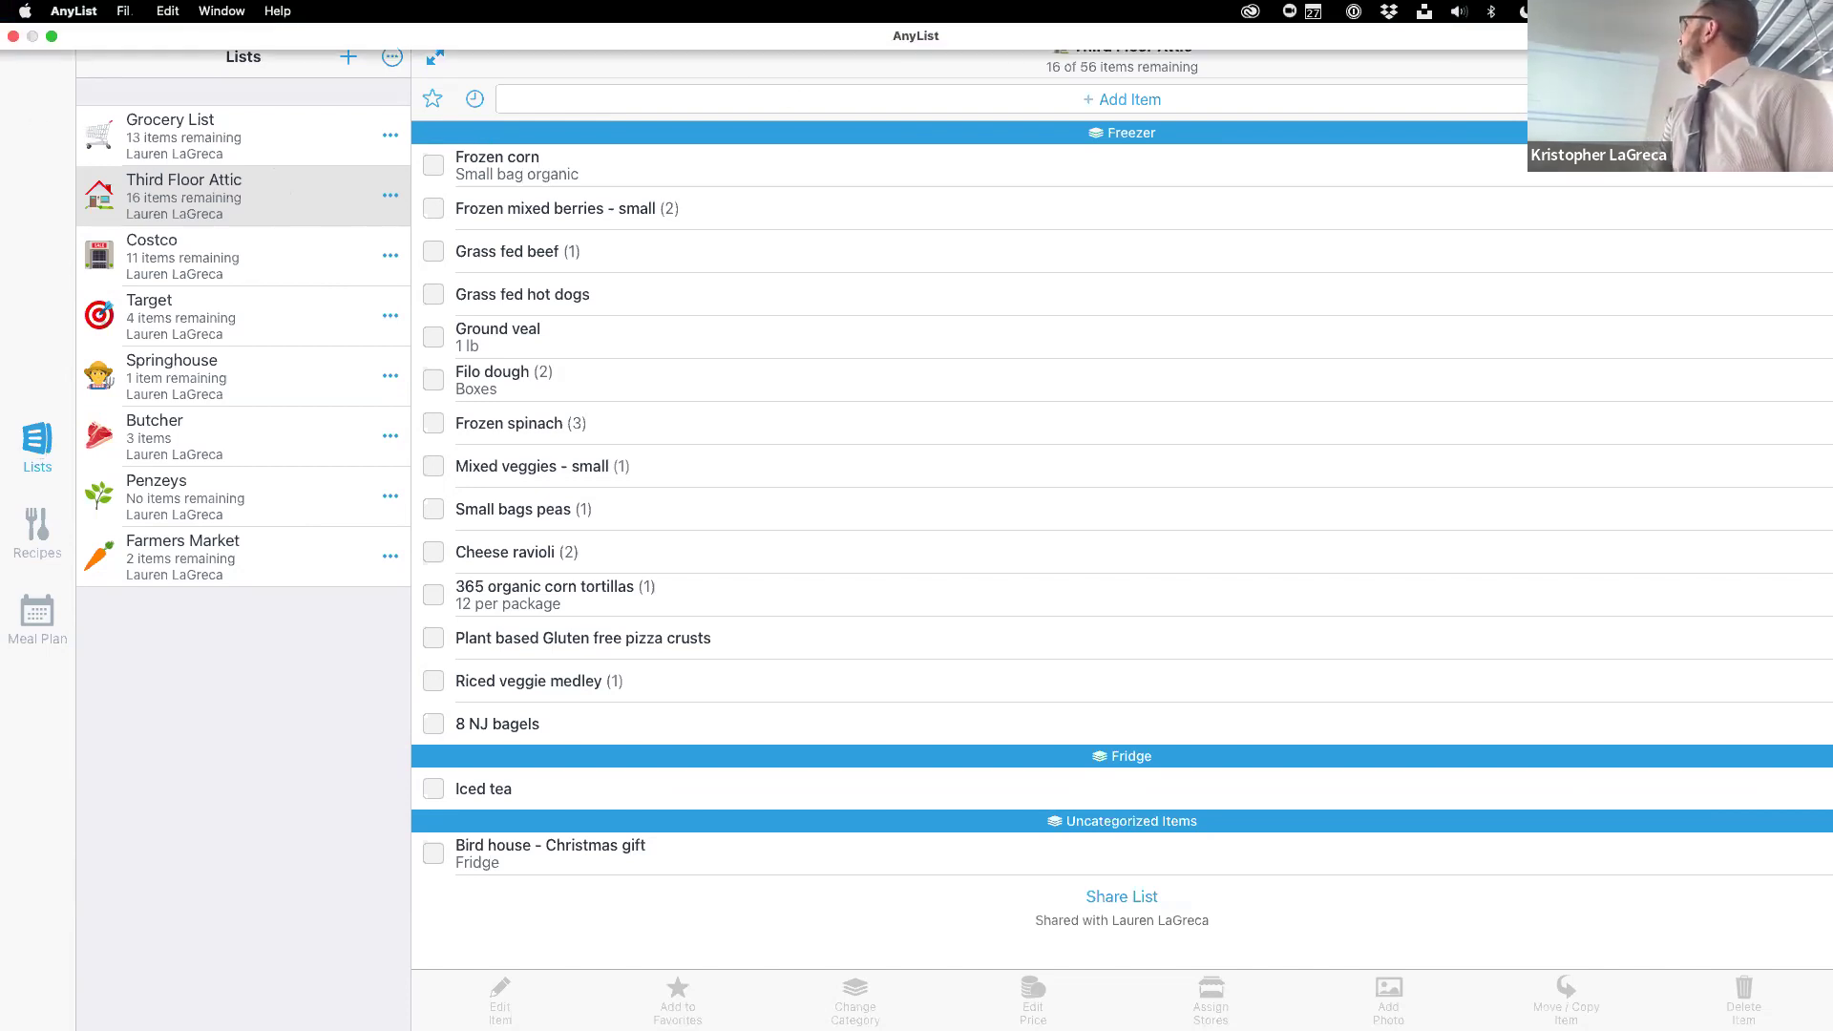
{"action": "left_click", "coordinate": [53, 37]}
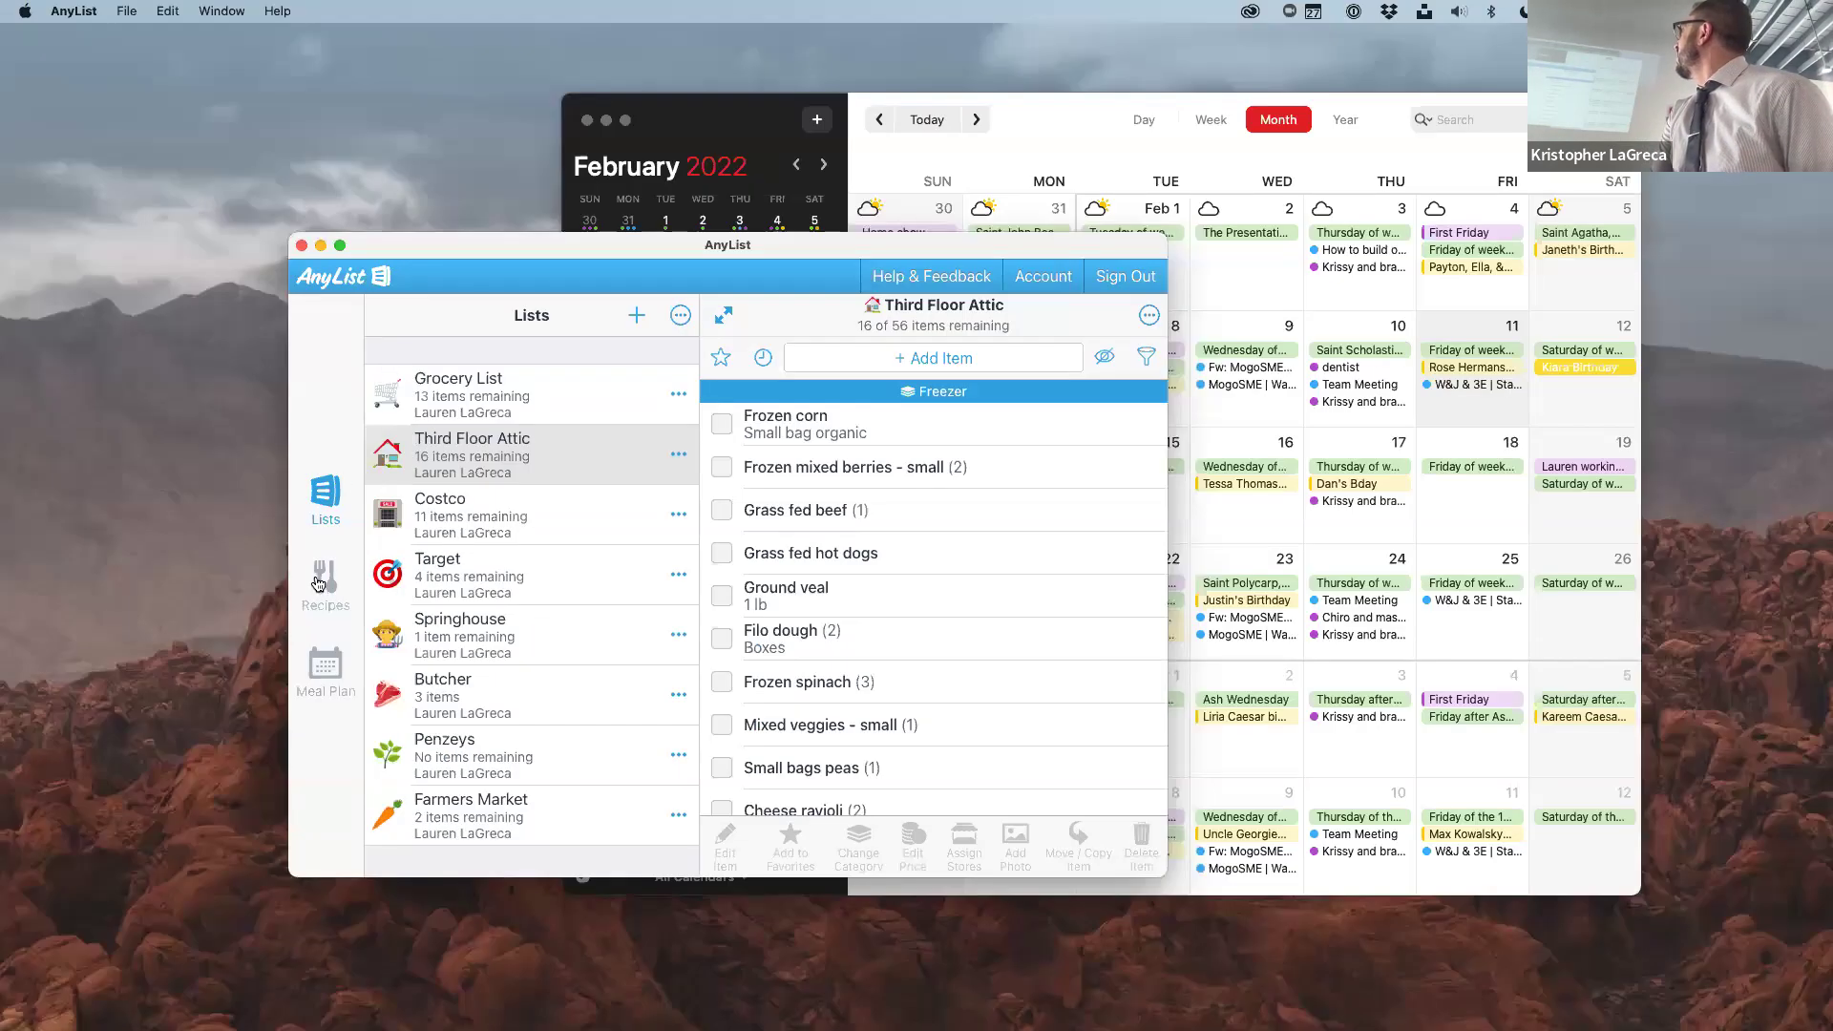
{"action": "left_click", "coordinate": [324, 581]}
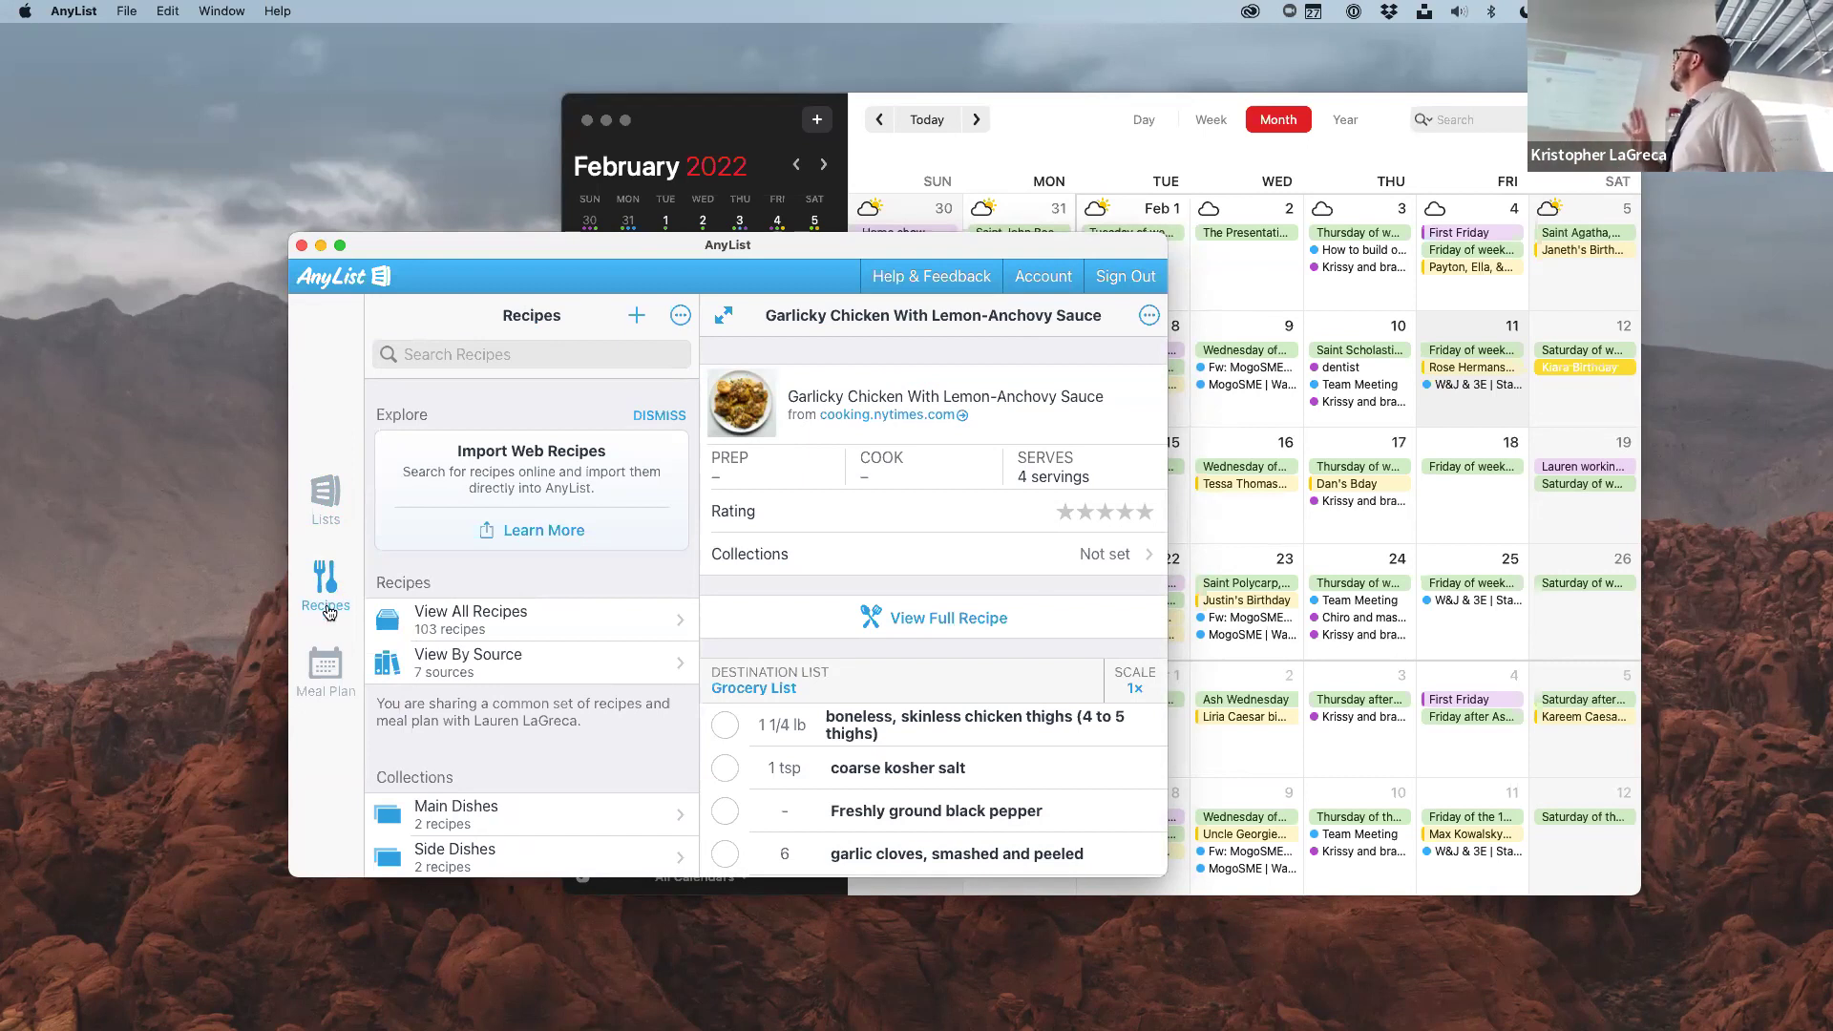
{"action": "left_click", "coordinate": [325, 664]}
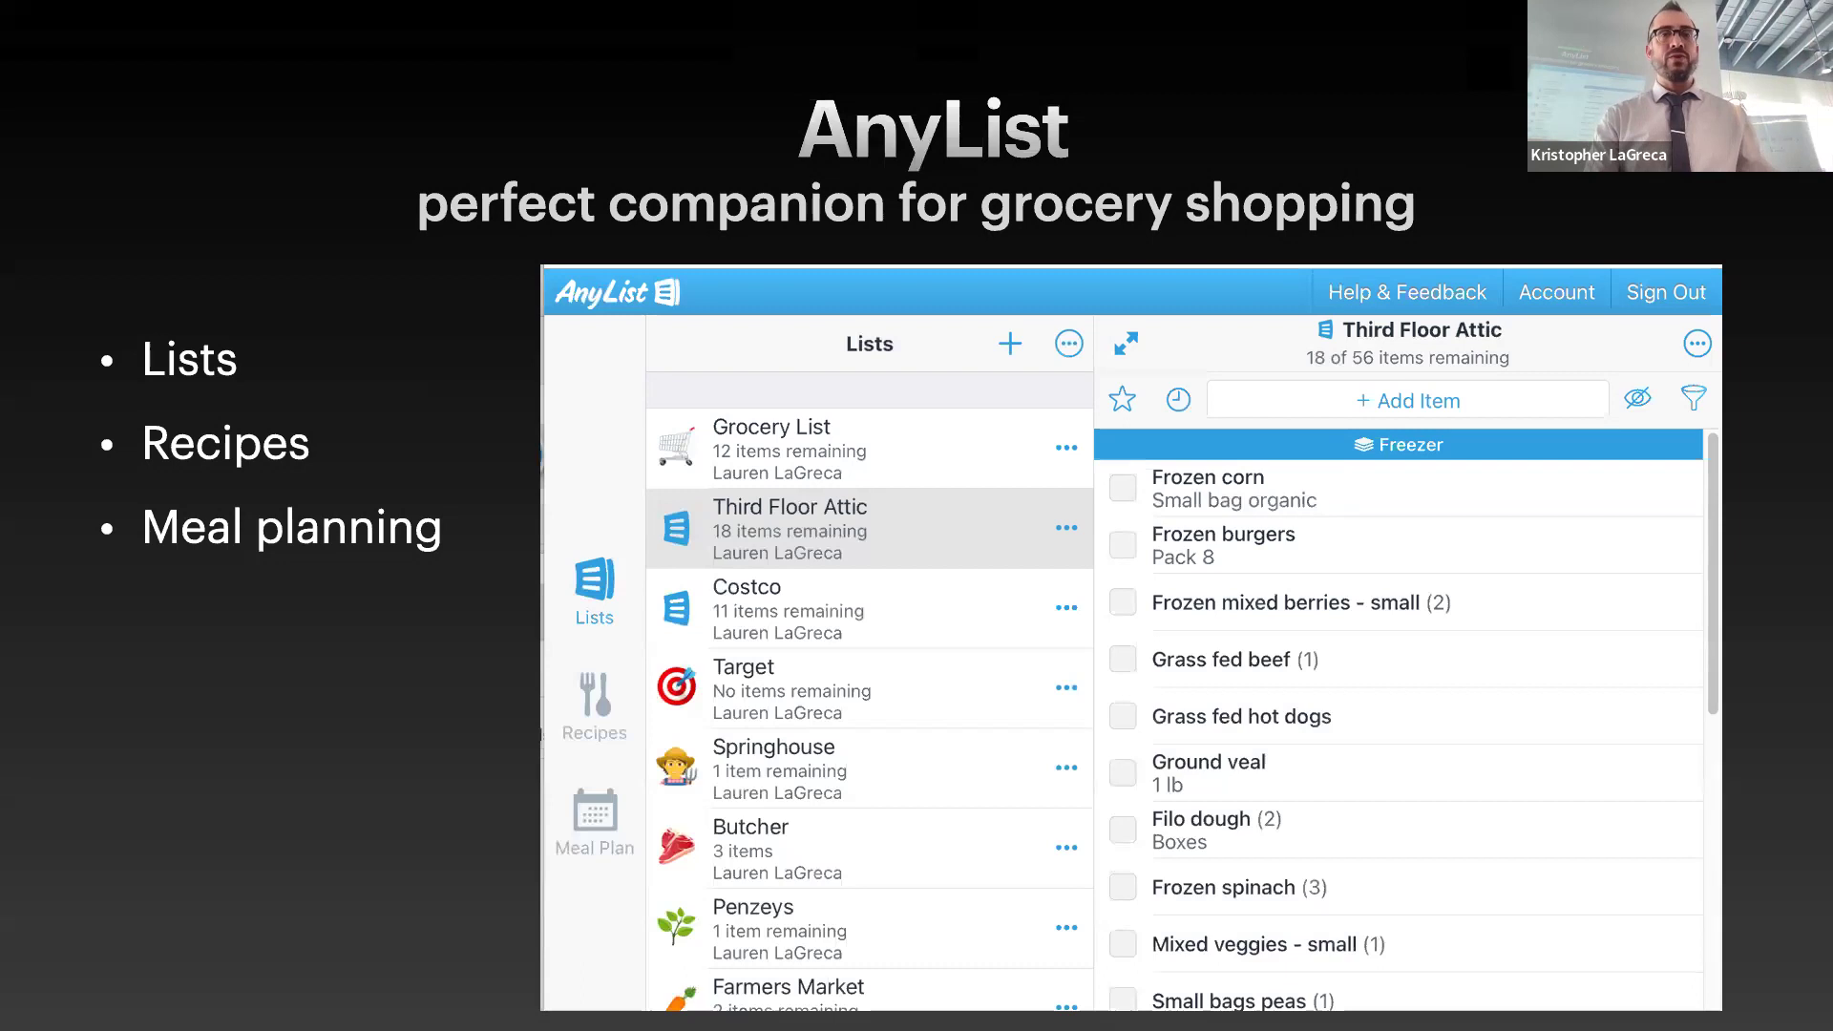
{"action": "key", "text": "Right"}
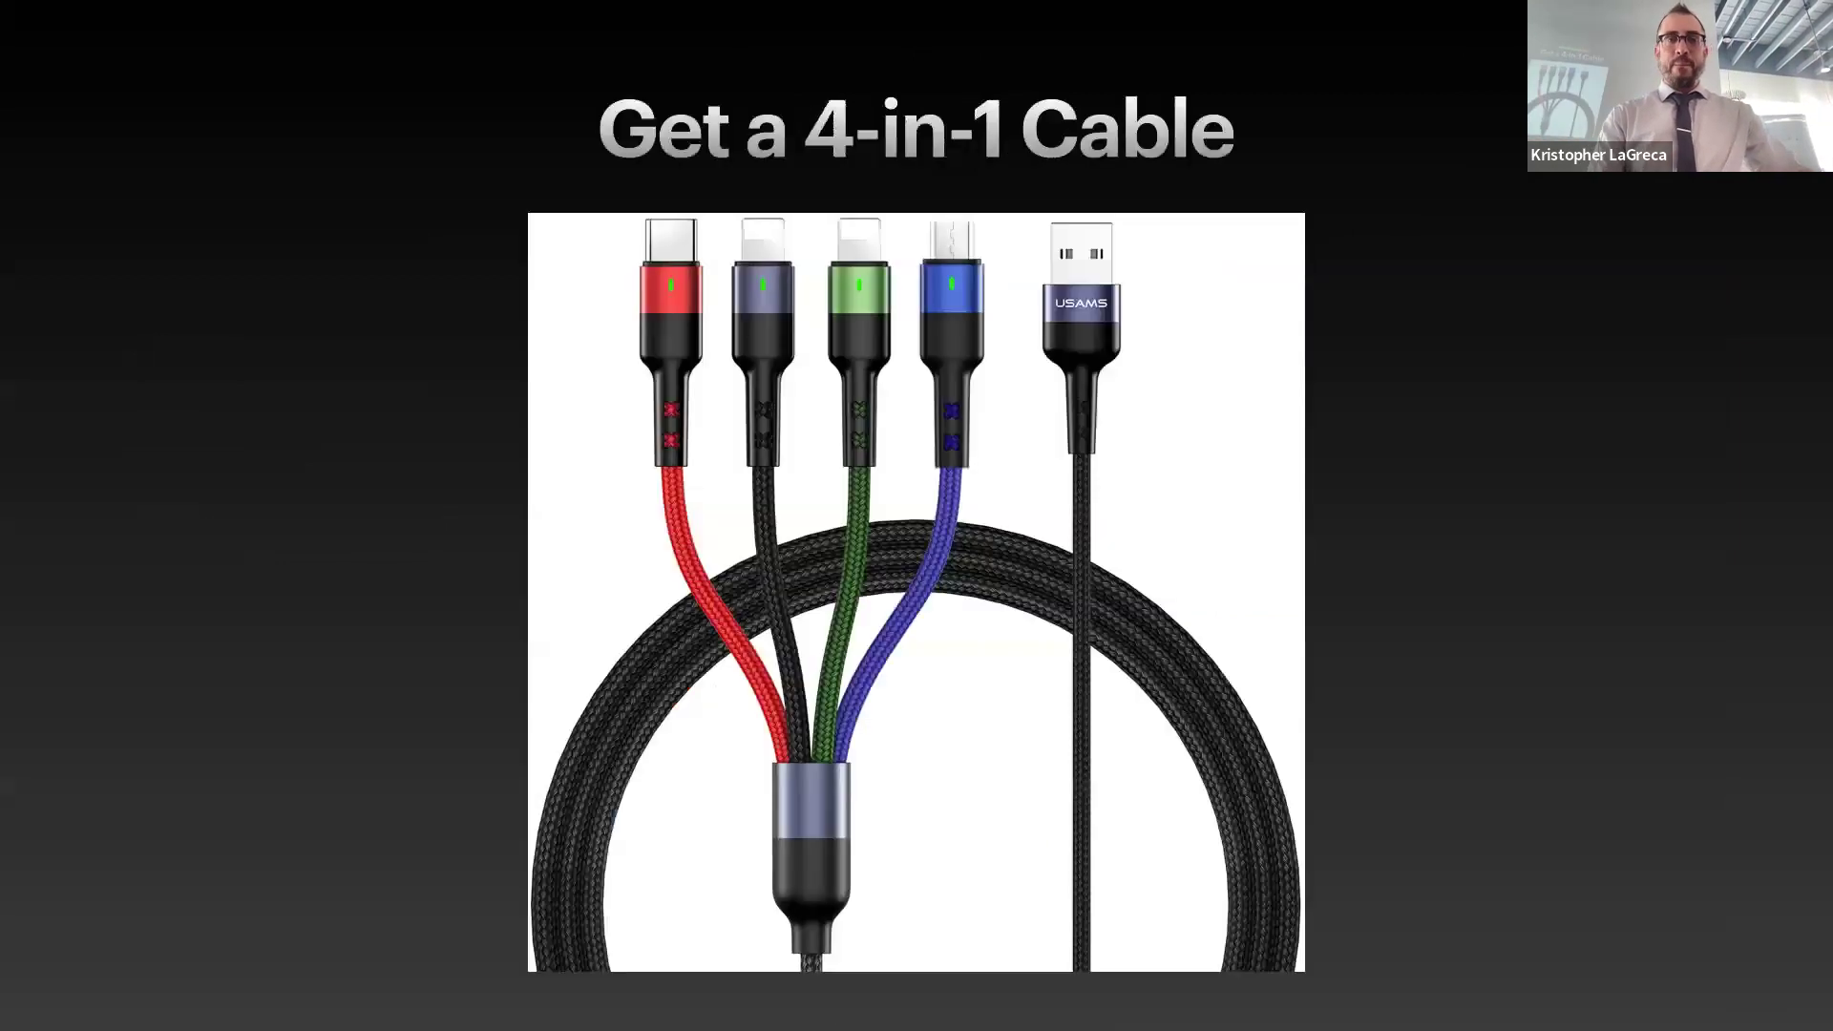
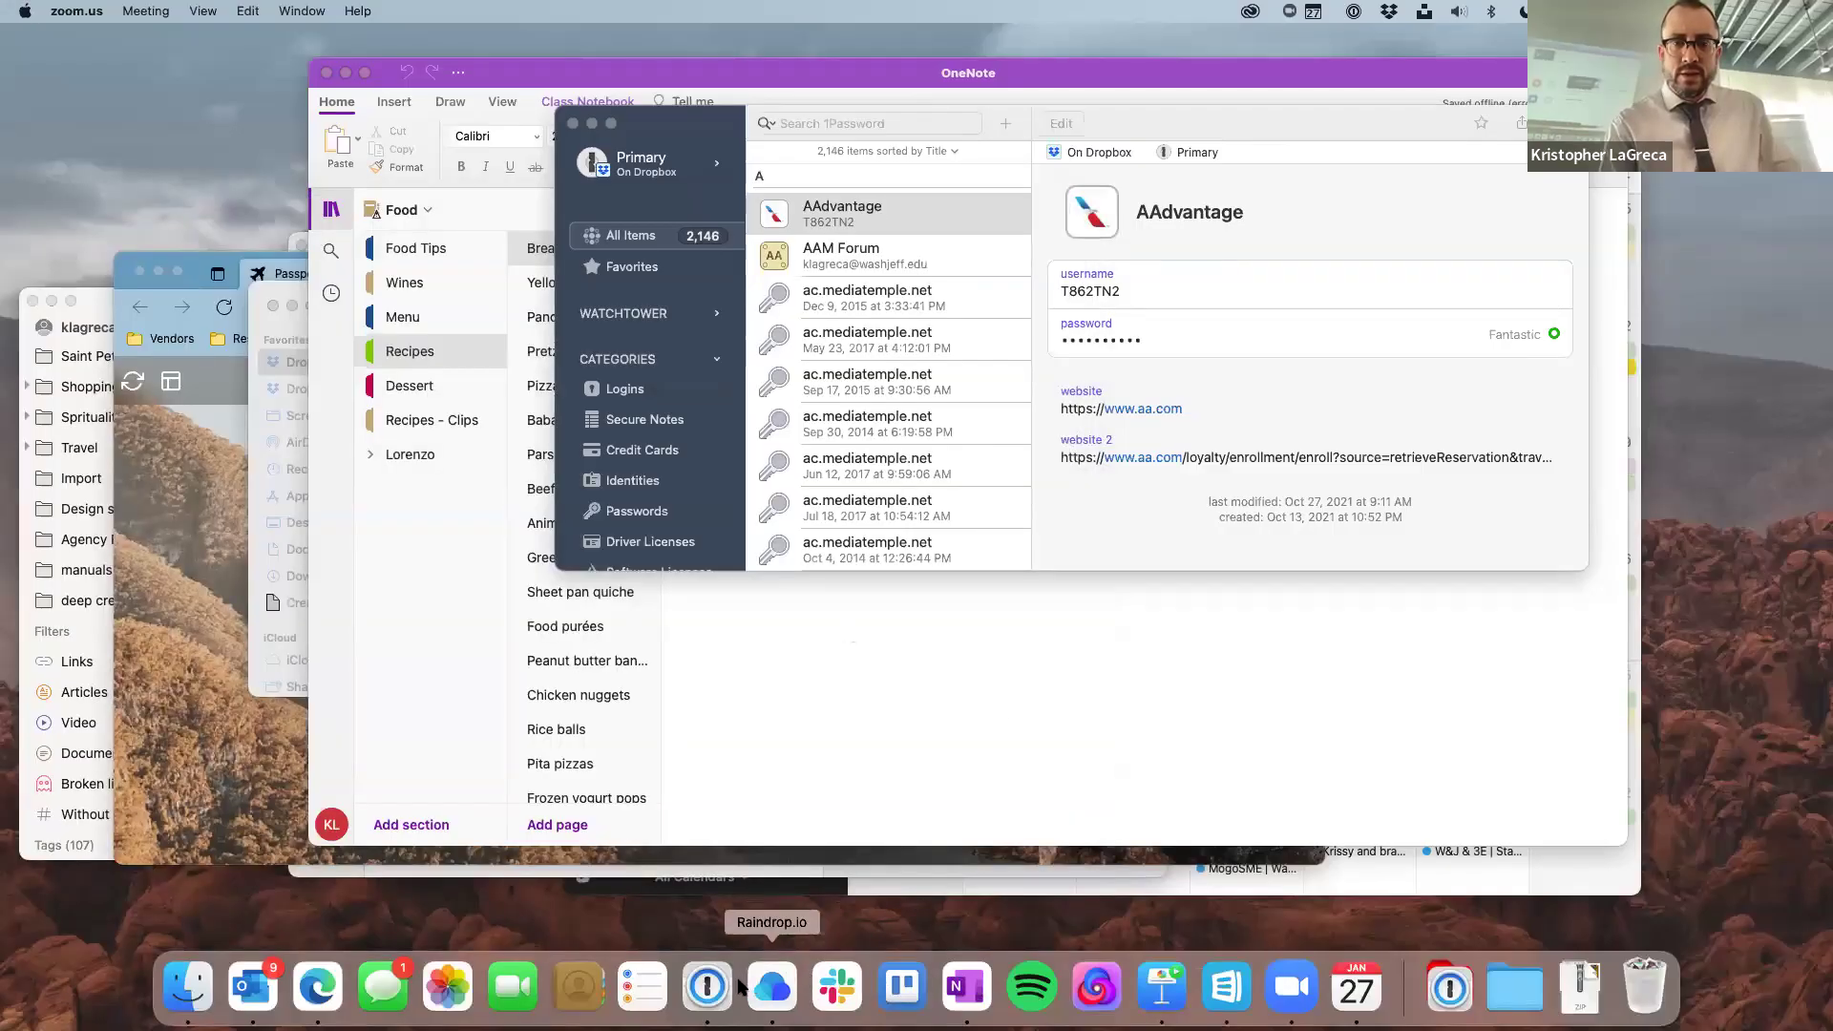
Step: Switch to 1Password, enlarge its window and list only the items in the Logins category
{"action": "left_click", "coordinate": [707, 988]}
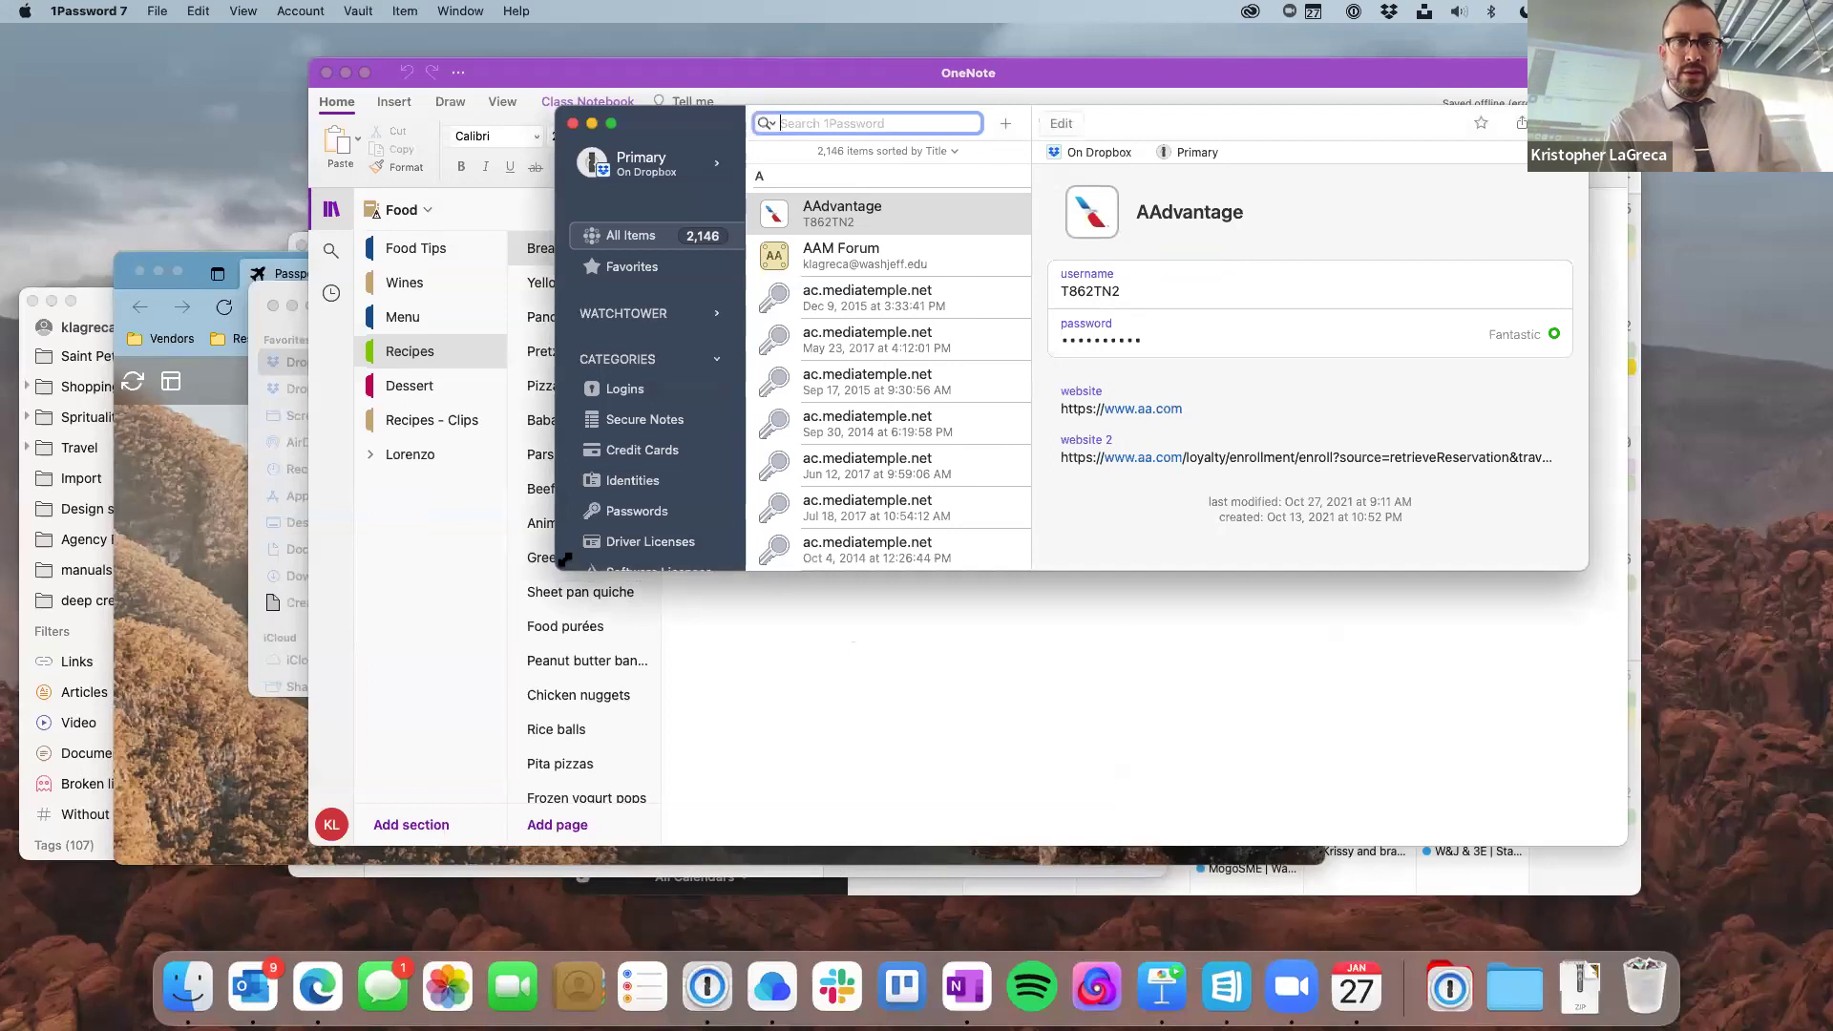
{"action": "left_click_drag", "start_coordinate": [556, 570], "coordinate": [331, 837]}
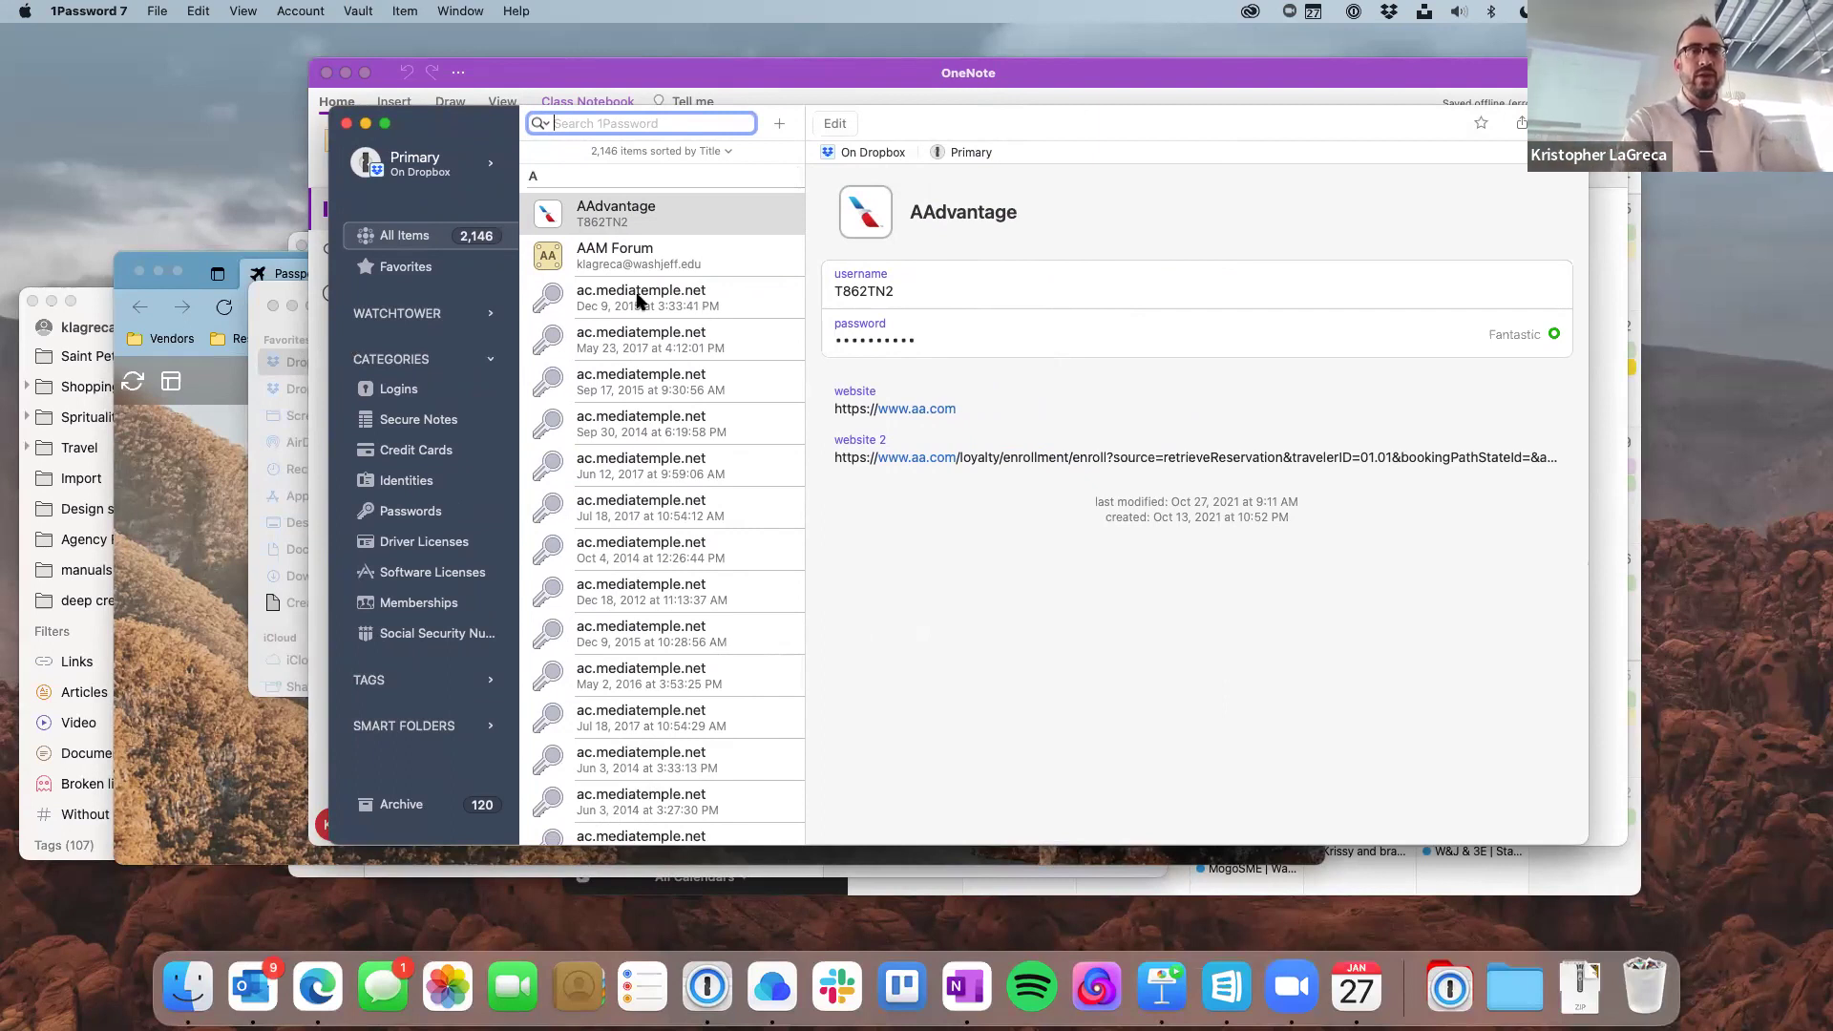
{"action": "left_click", "coordinate": [408, 388]}
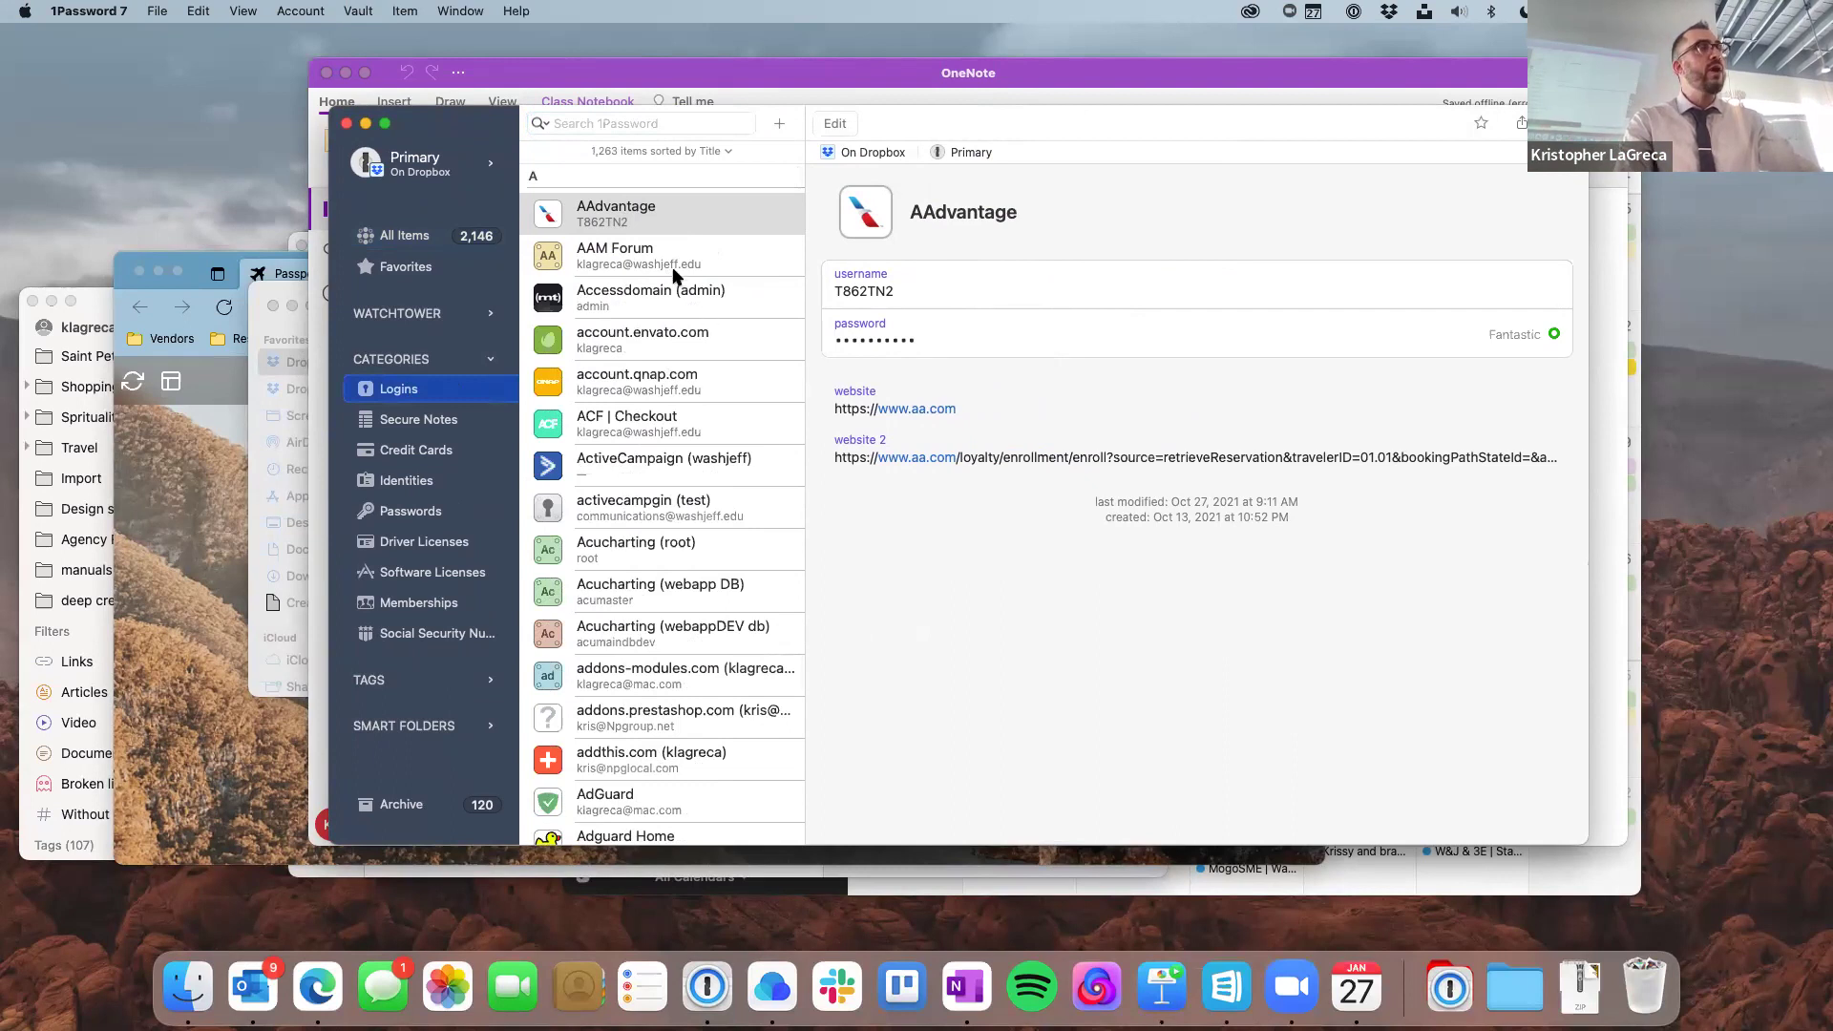
Step: Switch to Microsoft Edge, move its window into view and search the web for "american airlines"
{"action": "left_click", "coordinate": [318, 986]}
{"action": "left_click_drag", "start_coordinate": [560, 286], "coordinate": [775, 178]}
{"action": "left_click", "coordinate": [699, 219]}
{"action": "type", "text": "aa"}
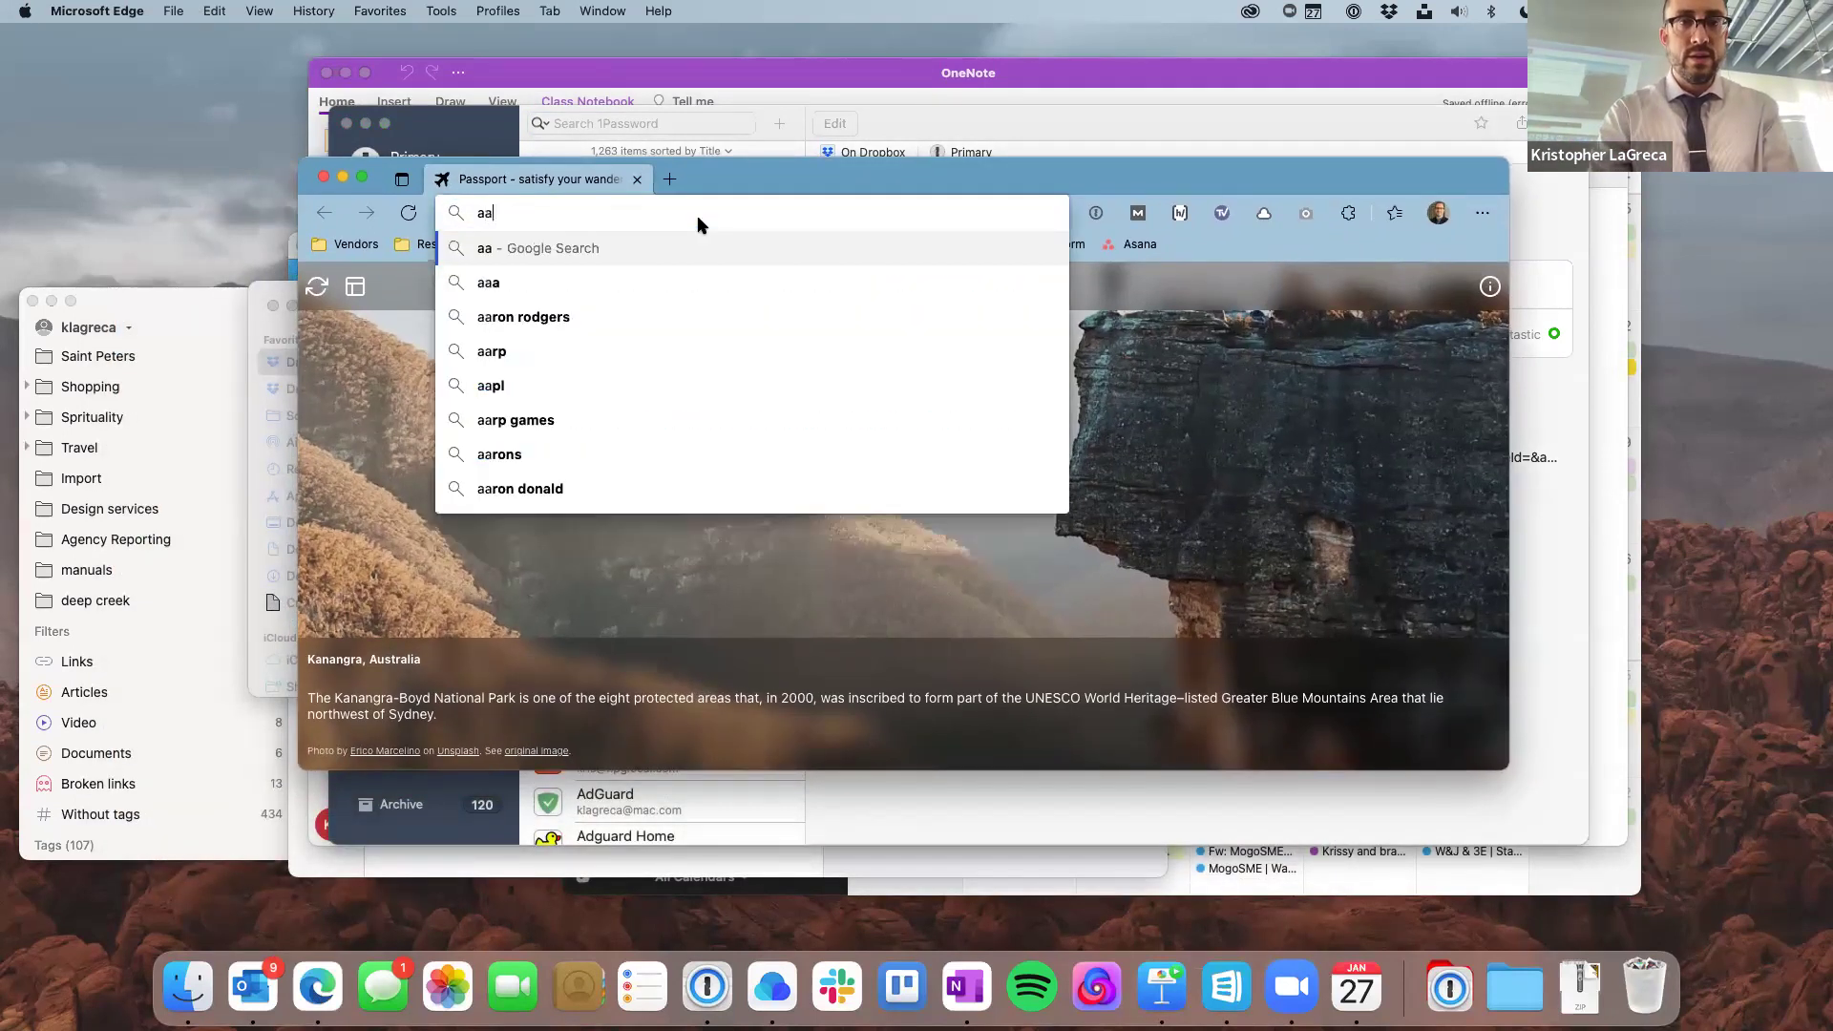
{"action": "key", "text": "BackSpace"}
{"action": "type", "text": "merican "}
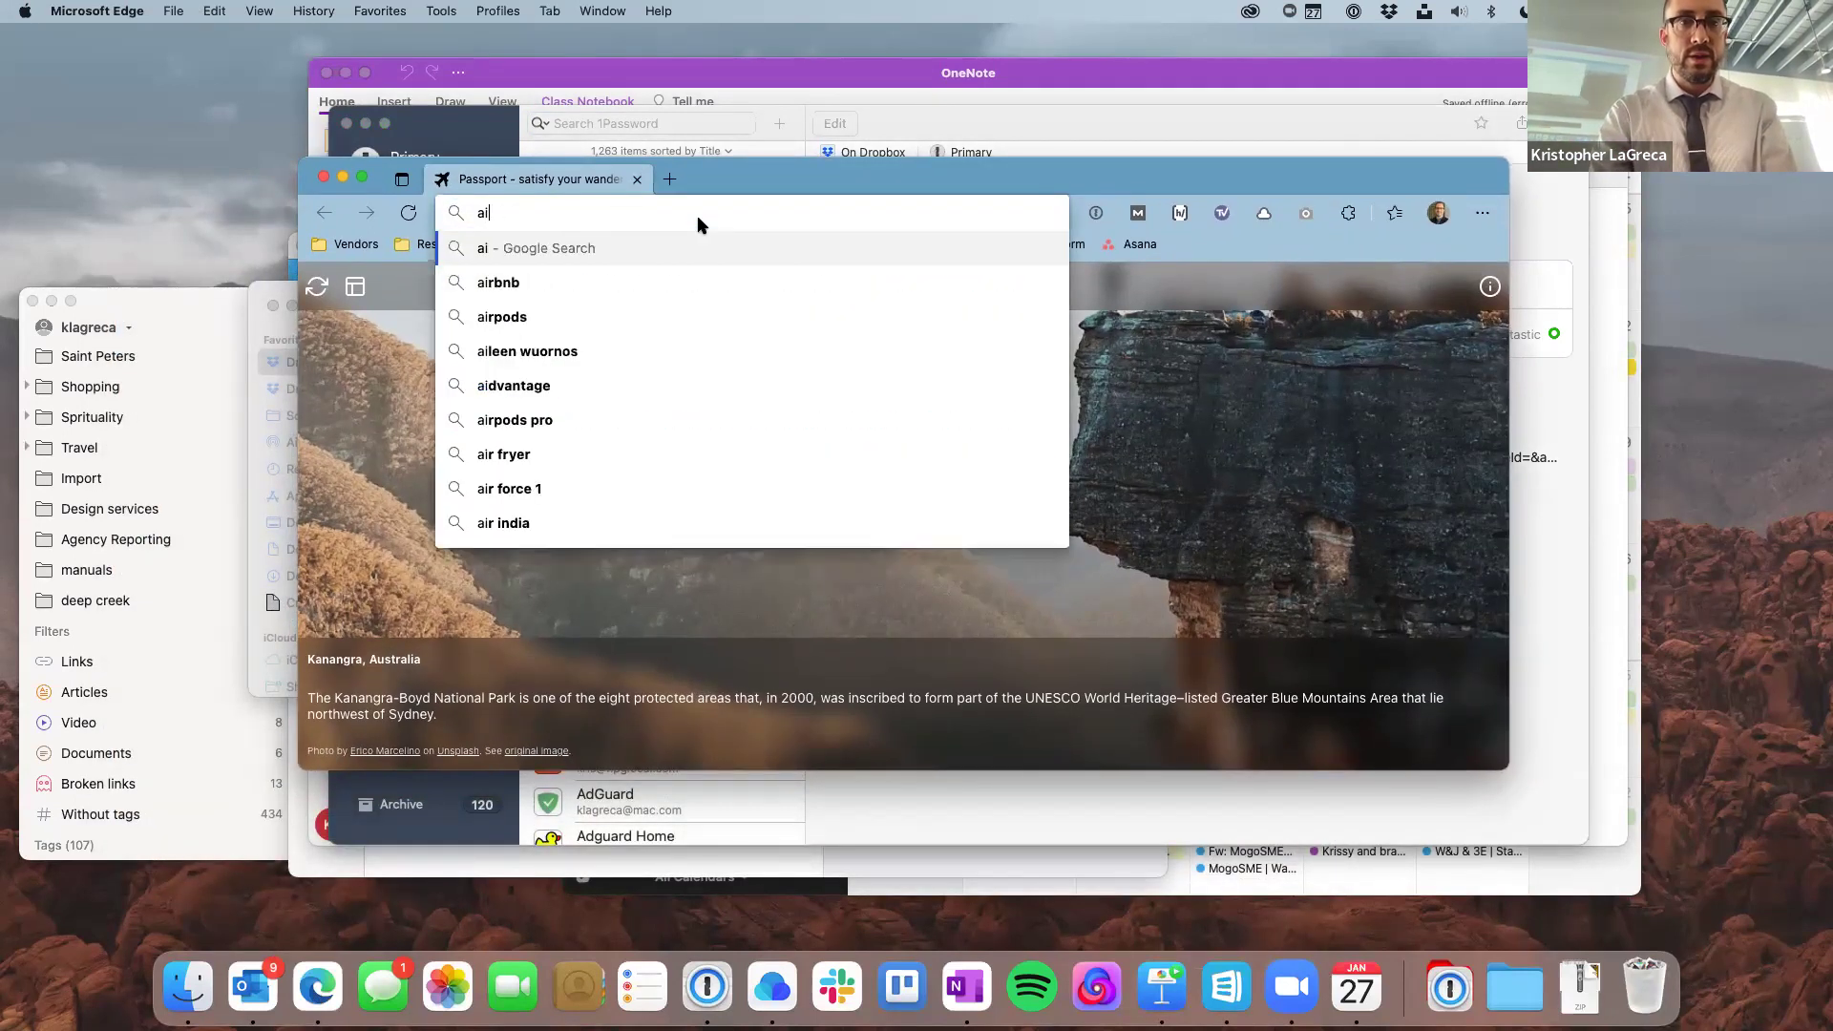
{"action": "type", "text": "airl"}
{"action": "key", "text": "Return"}
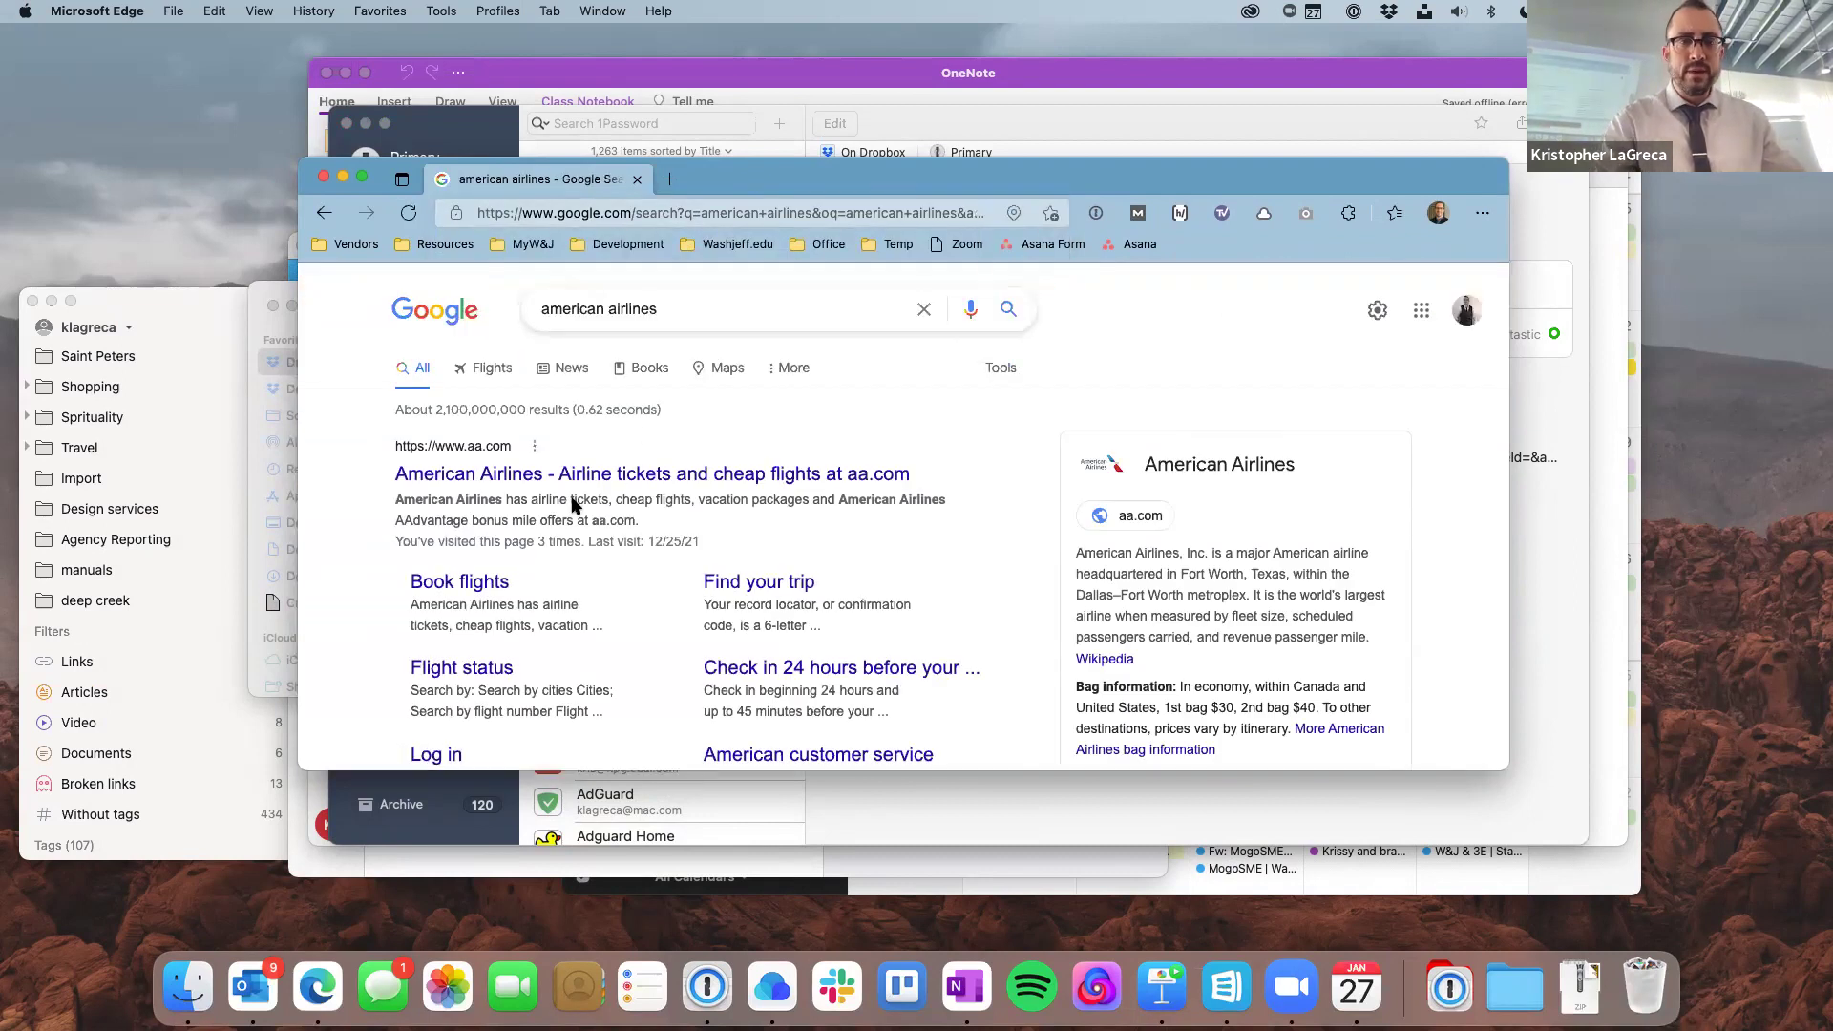
Step: Open the American Airlines website from the search results and go to its login page
{"action": "scroll", "coordinate": [527, 467], "scroll_direction": "down", "scroll_amount": 1}
{"action": "left_click", "coordinate": [526, 449]}
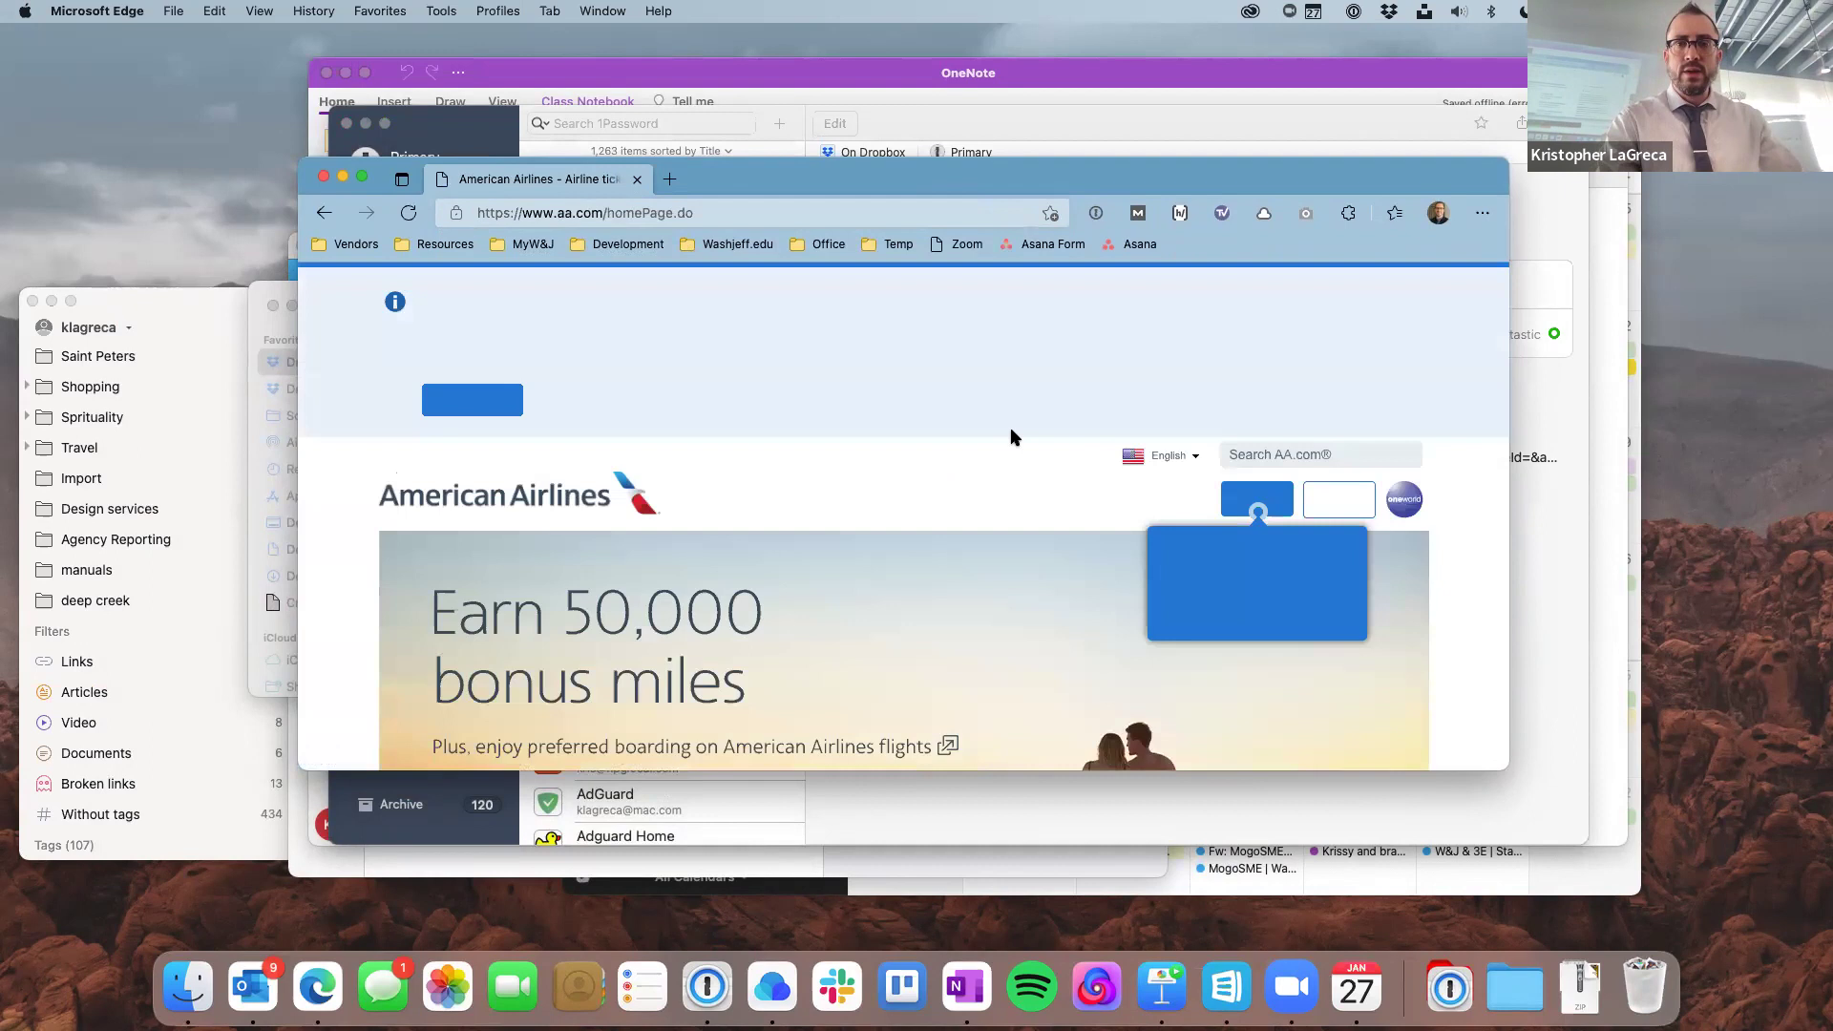
{"action": "left_click", "coordinate": [1266, 503]}
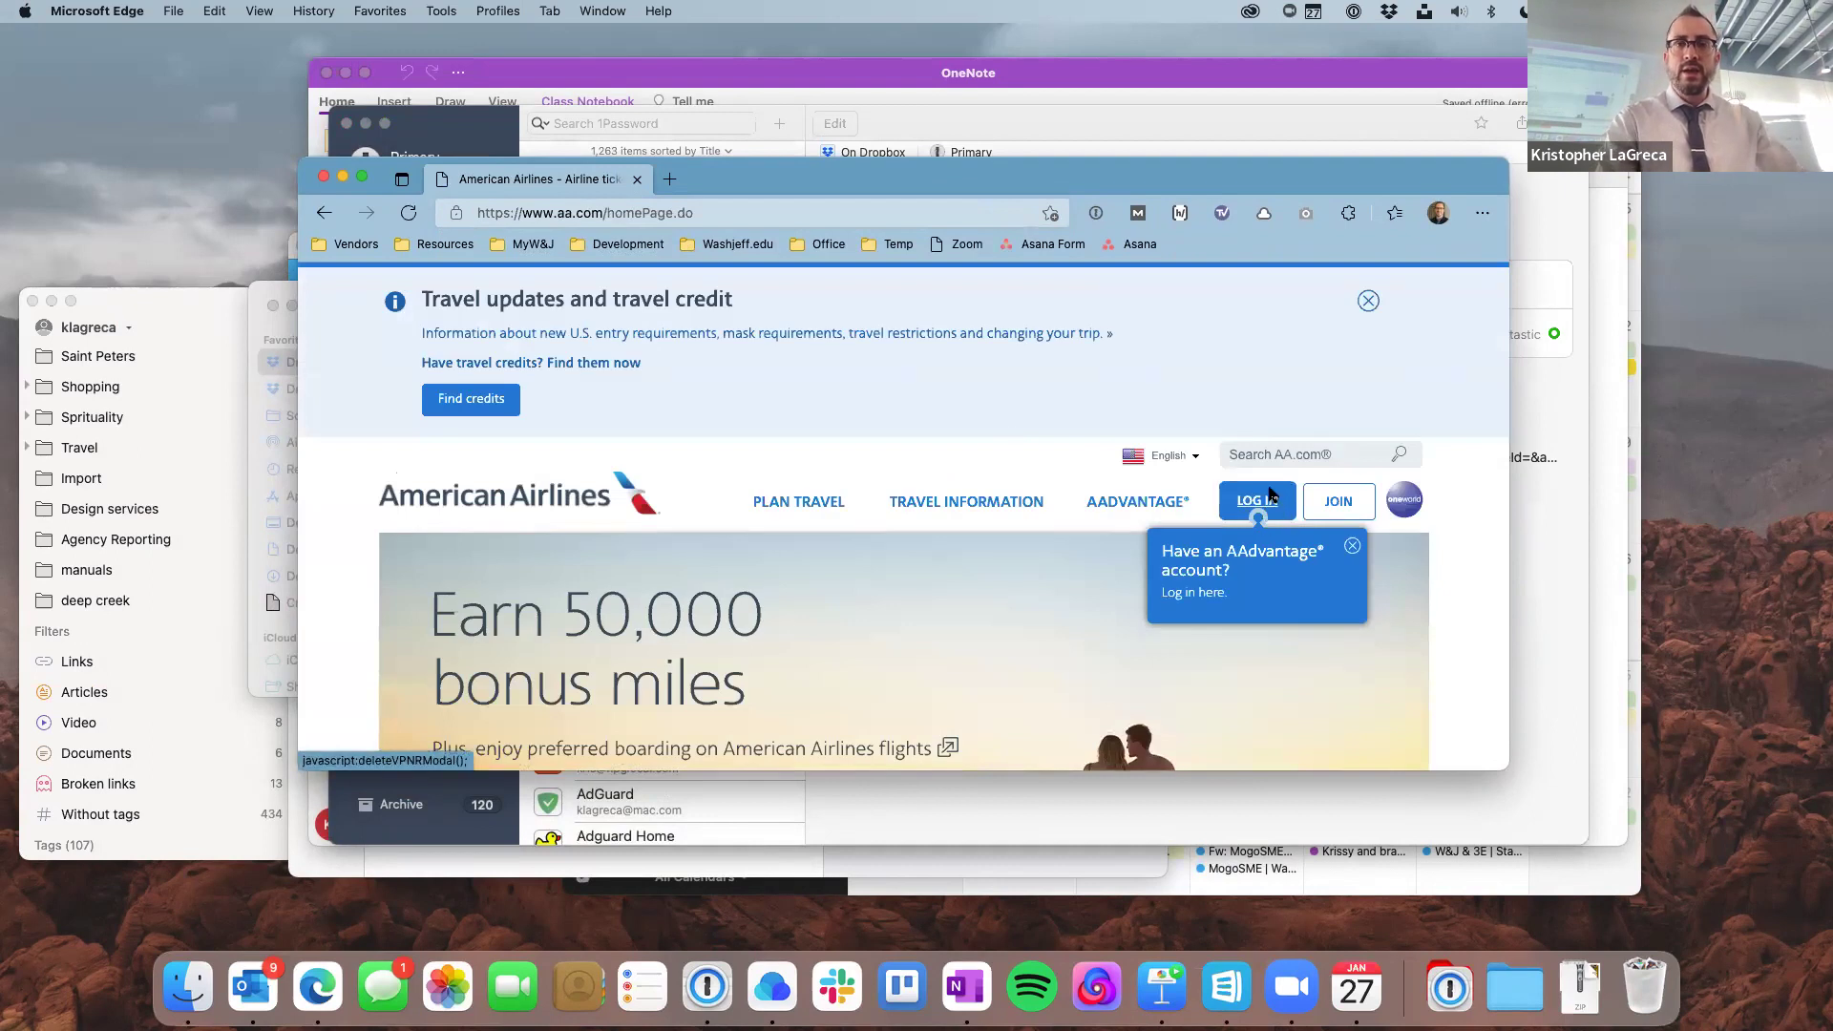
Step: Fill in the username and password on the login form from the AAdvantage login saved in 1Password
{"action": "left_click", "coordinate": [1095, 212]}
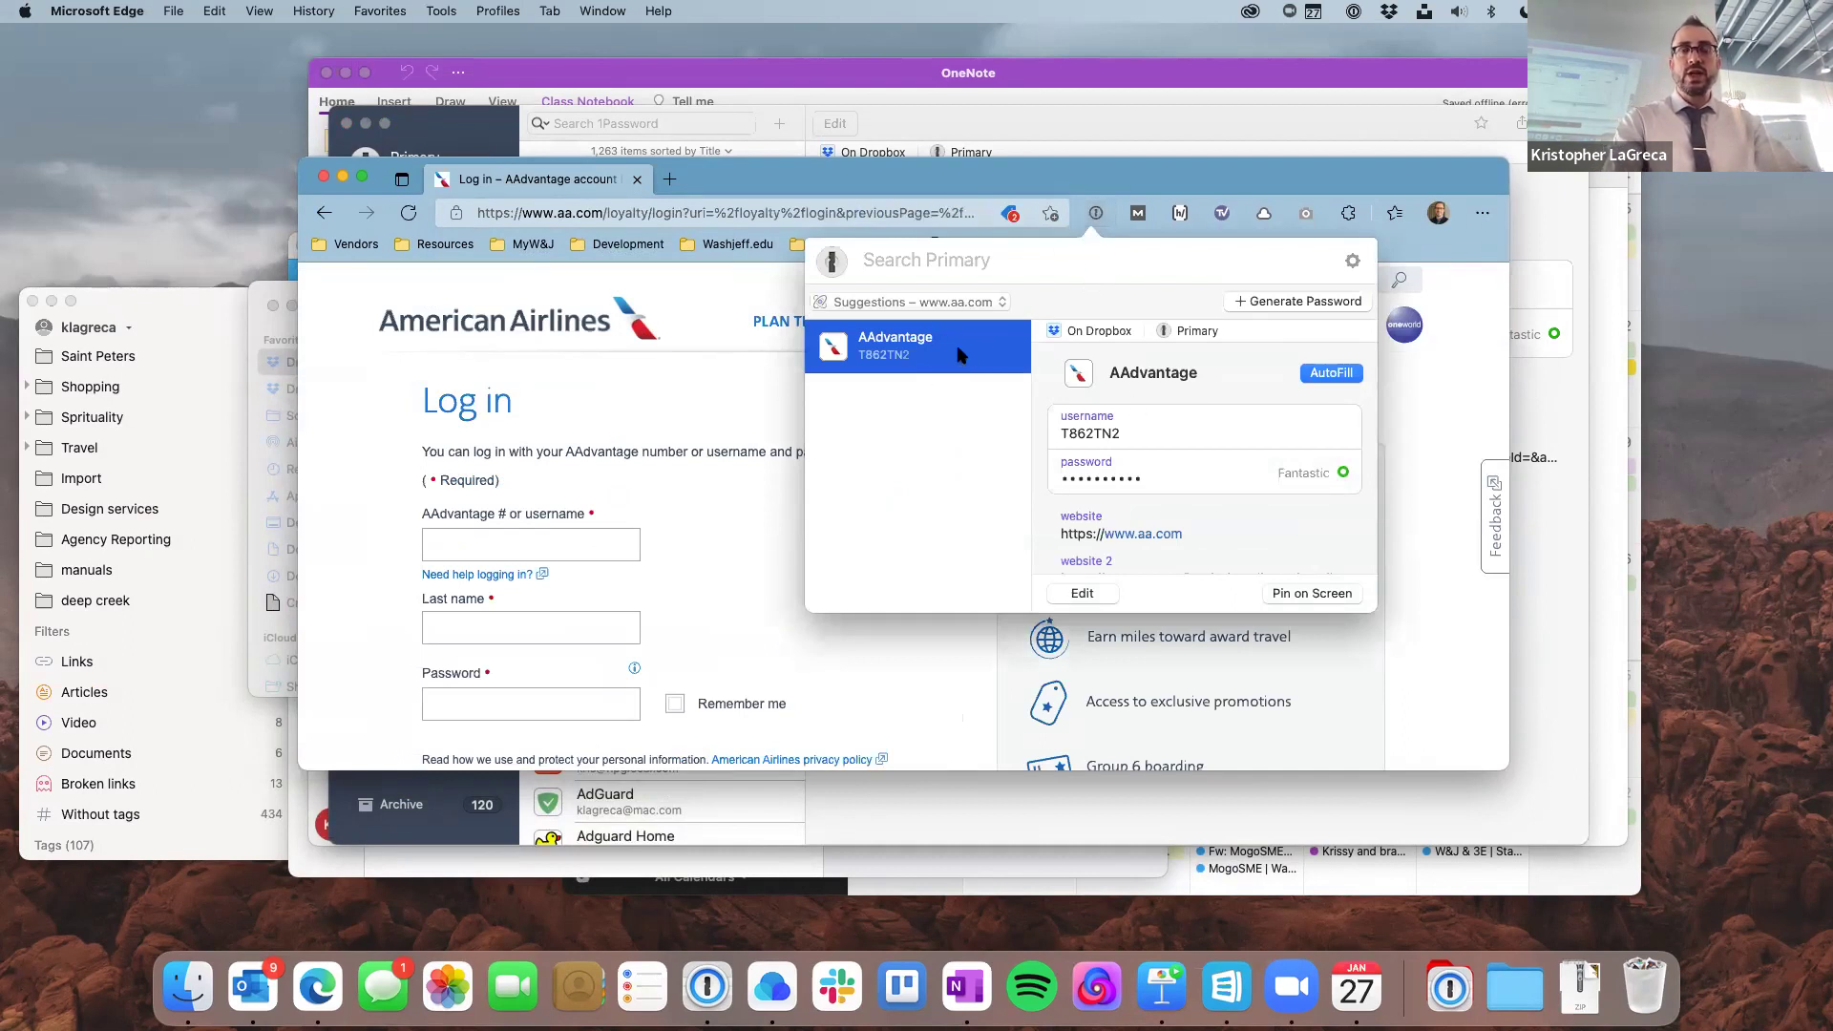
{"action": "double_click", "coordinate": [856, 368]}
{"action": "scroll", "coordinate": [853, 368], "scroll_direction": "down", "scroll_amount": 4}
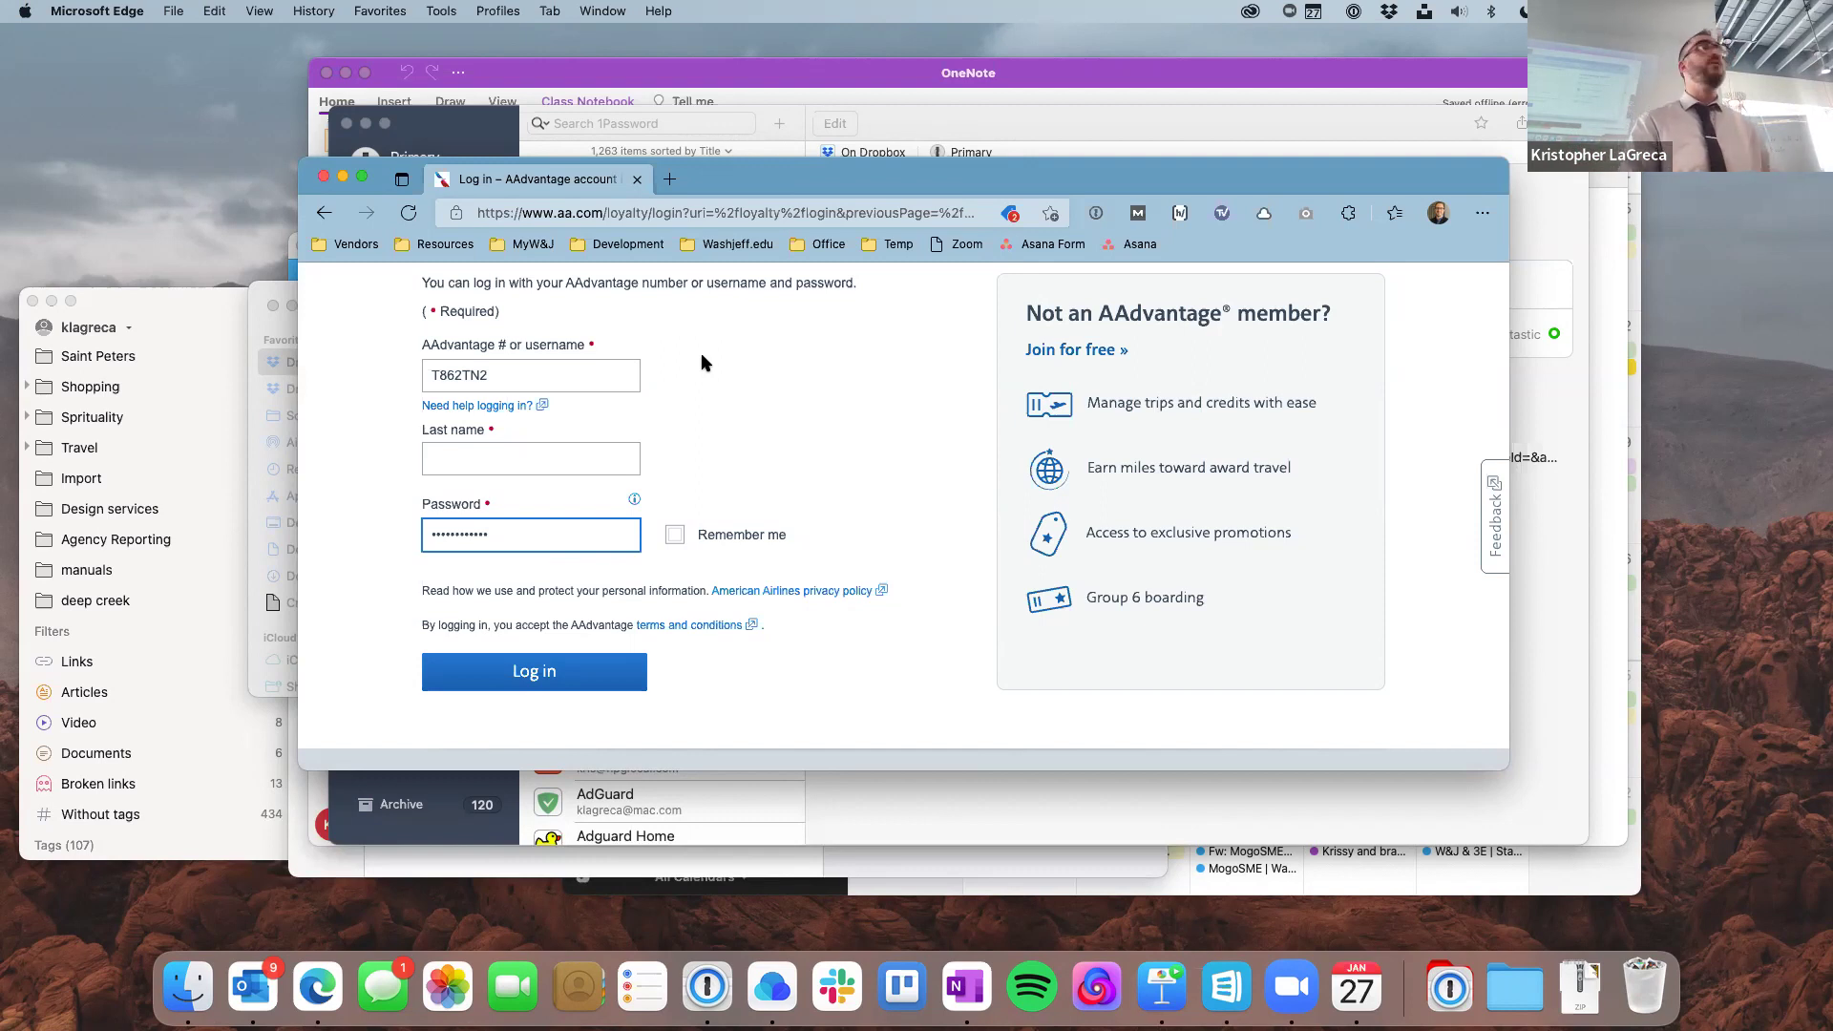
Step: Switch back to 1Password and browse the entries in the Secure Notes category
{"action": "left_click", "coordinate": [740, 146]}
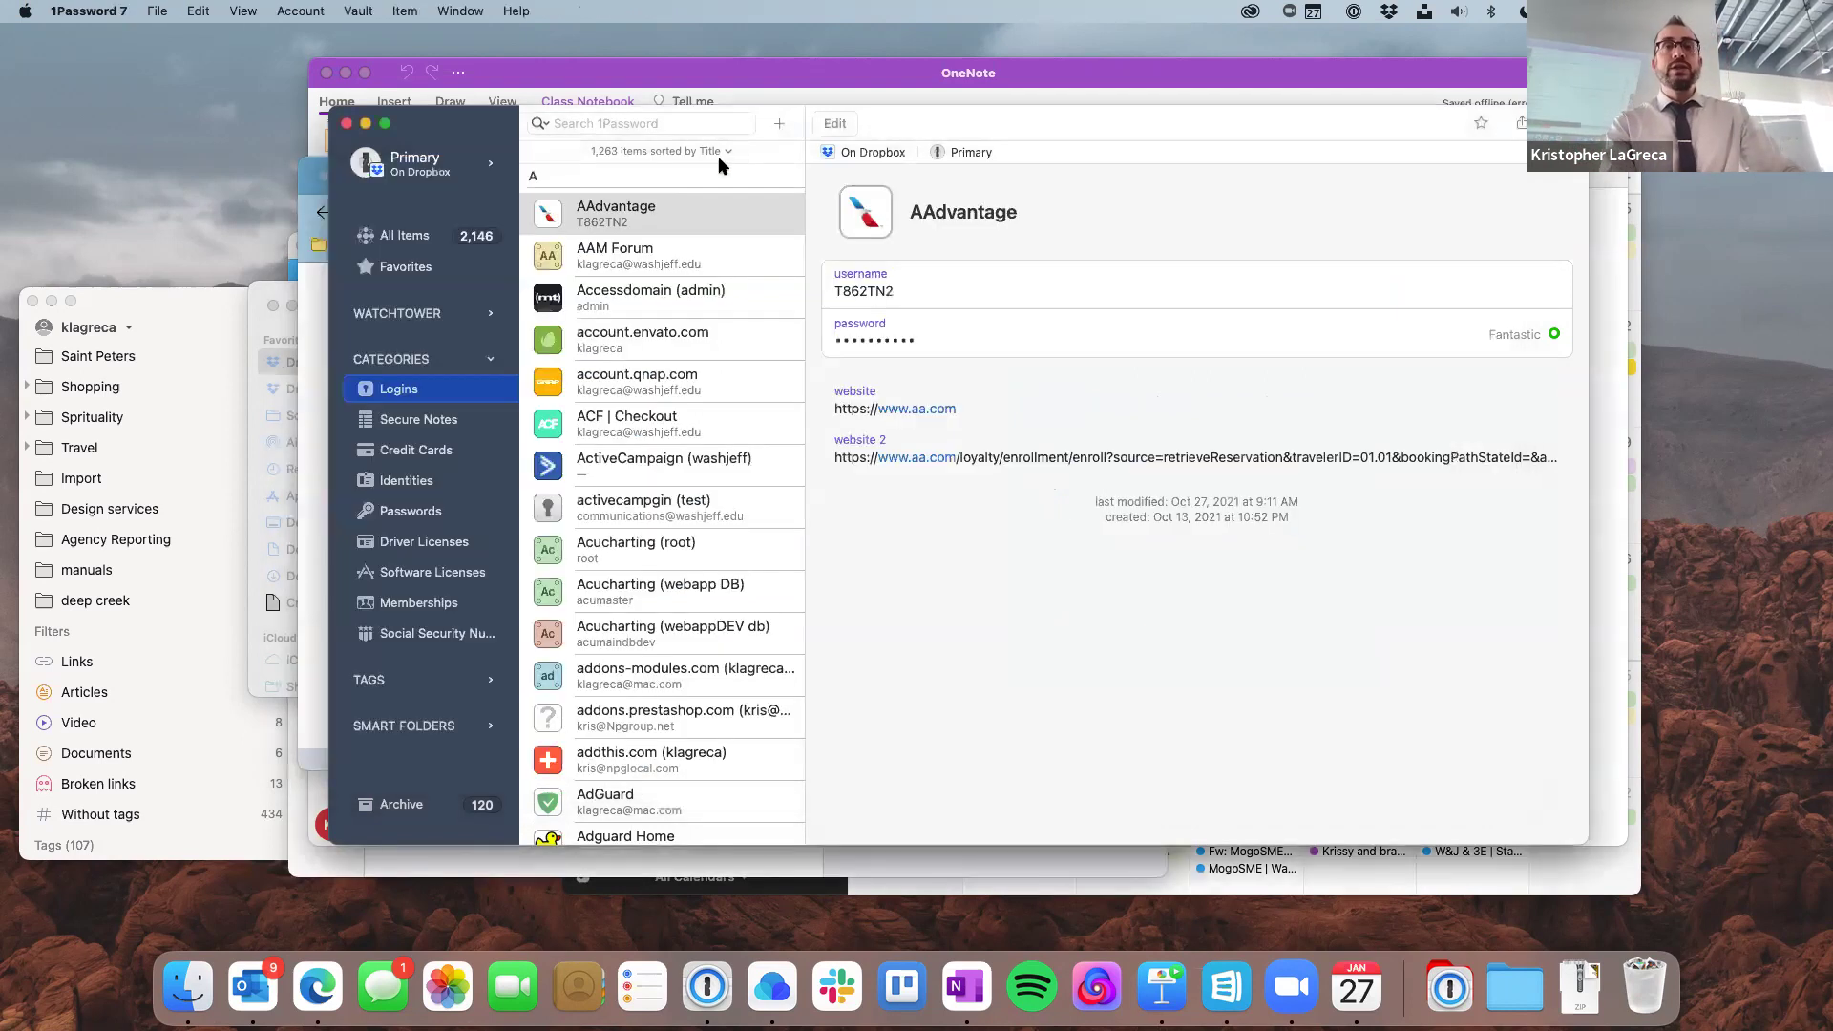
{"action": "left_click", "coordinate": [404, 422]}
{"action": "scroll", "coordinate": [649, 272], "scroll_direction": "down", "scroll_amount": 3}
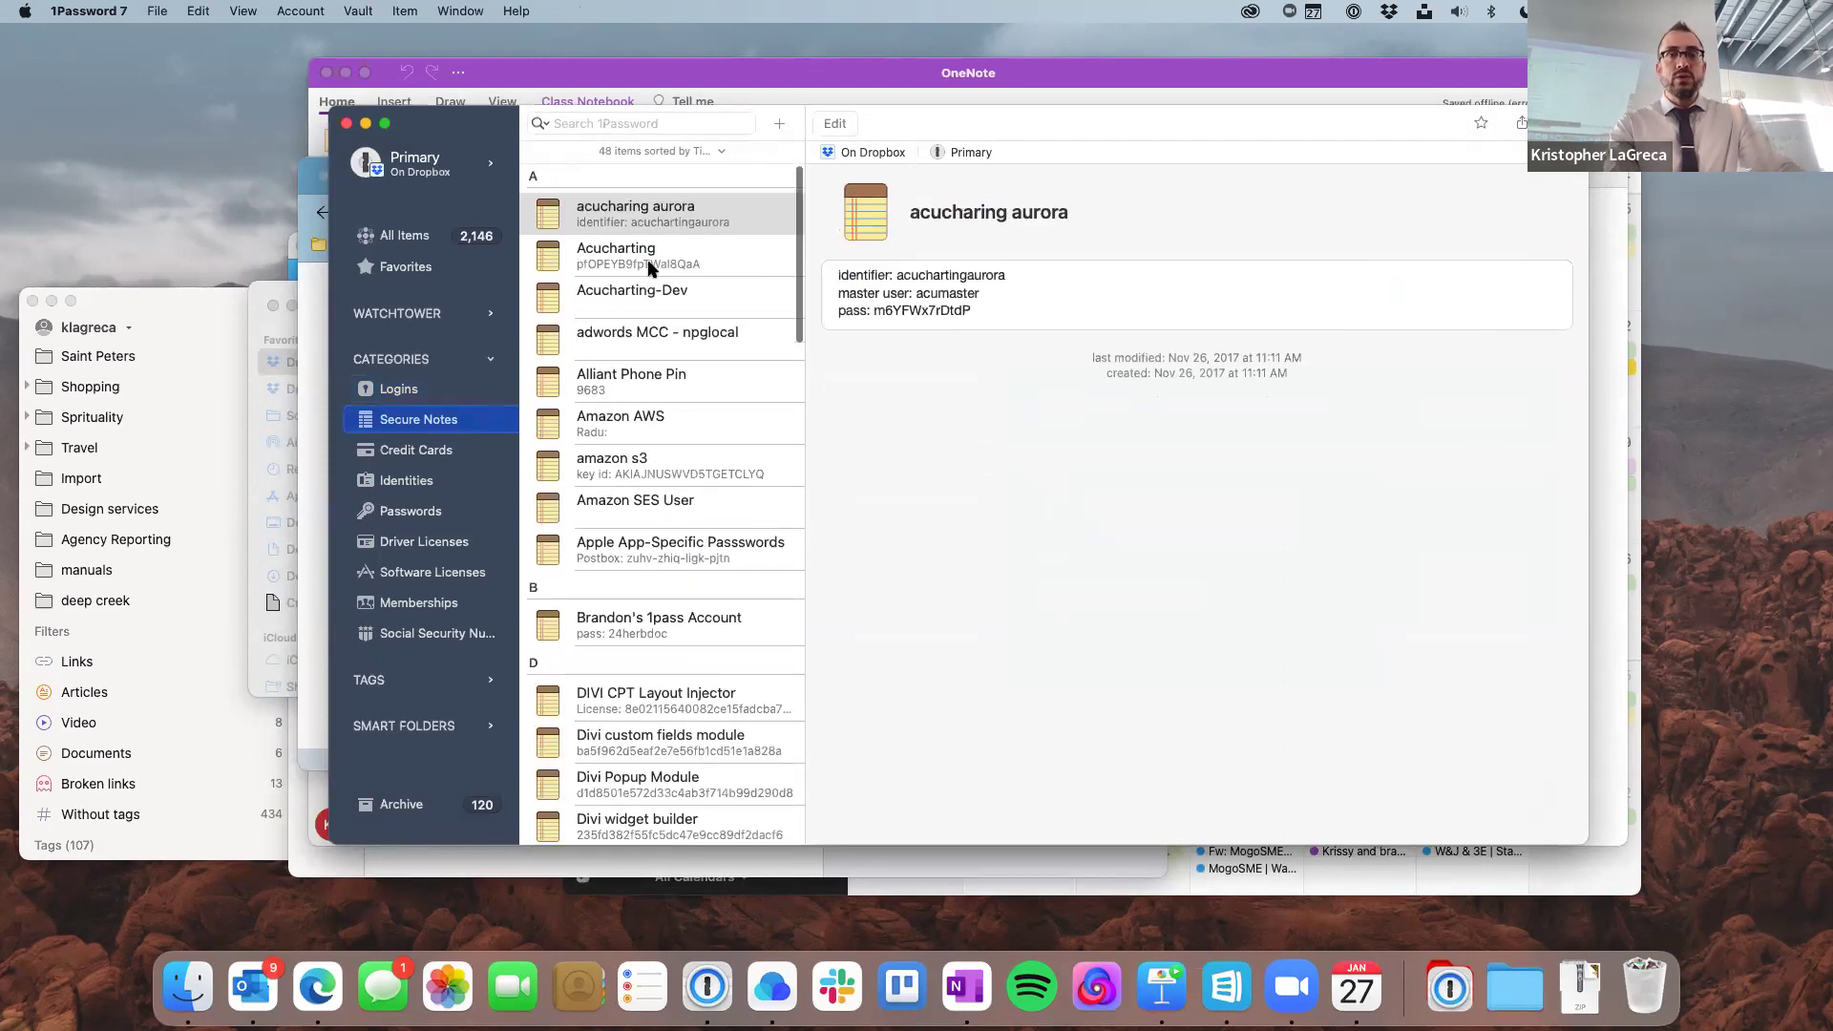
{"action": "scroll", "coordinate": [666, 432], "scroll_direction": "down", "scroll_amount": 10}
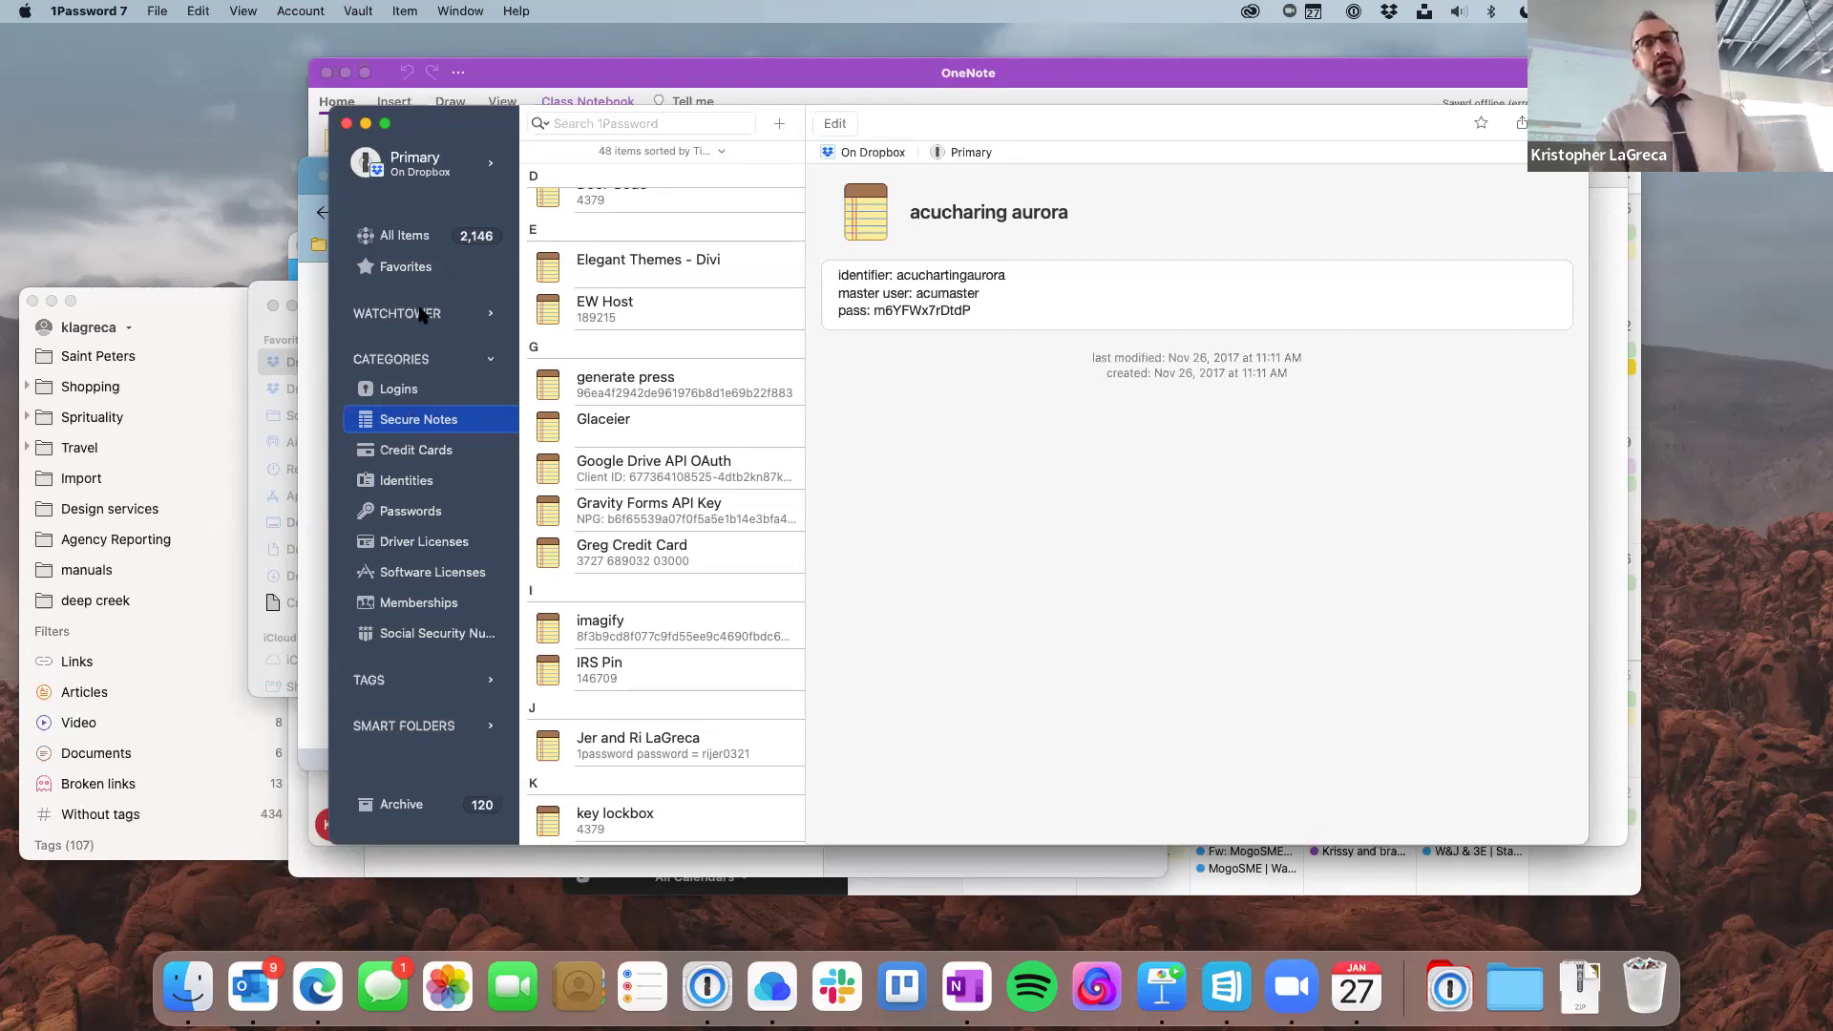
Step: Show all items in the vault and browse back toward the start of the list
{"action": "left_click", "coordinate": [404, 239]}
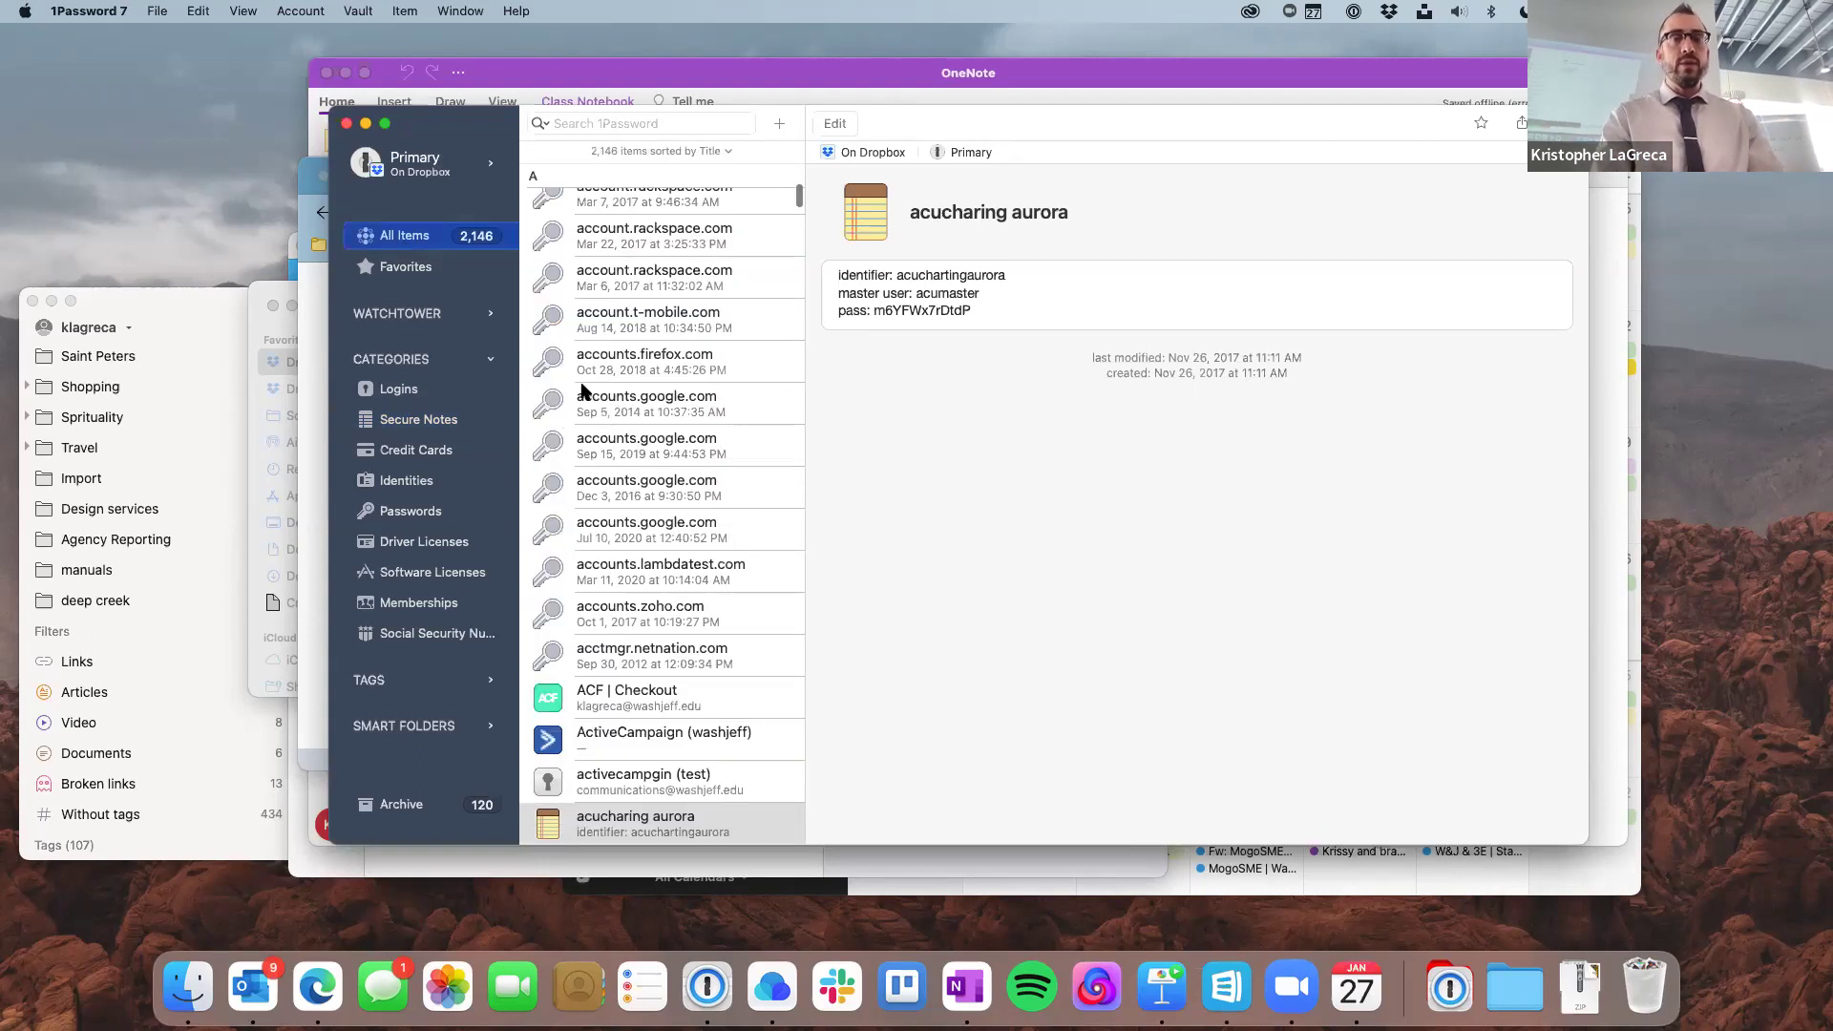
{"action": "scroll", "coordinate": [552, 372], "scroll_direction": "up", "scroll_amount": 5}
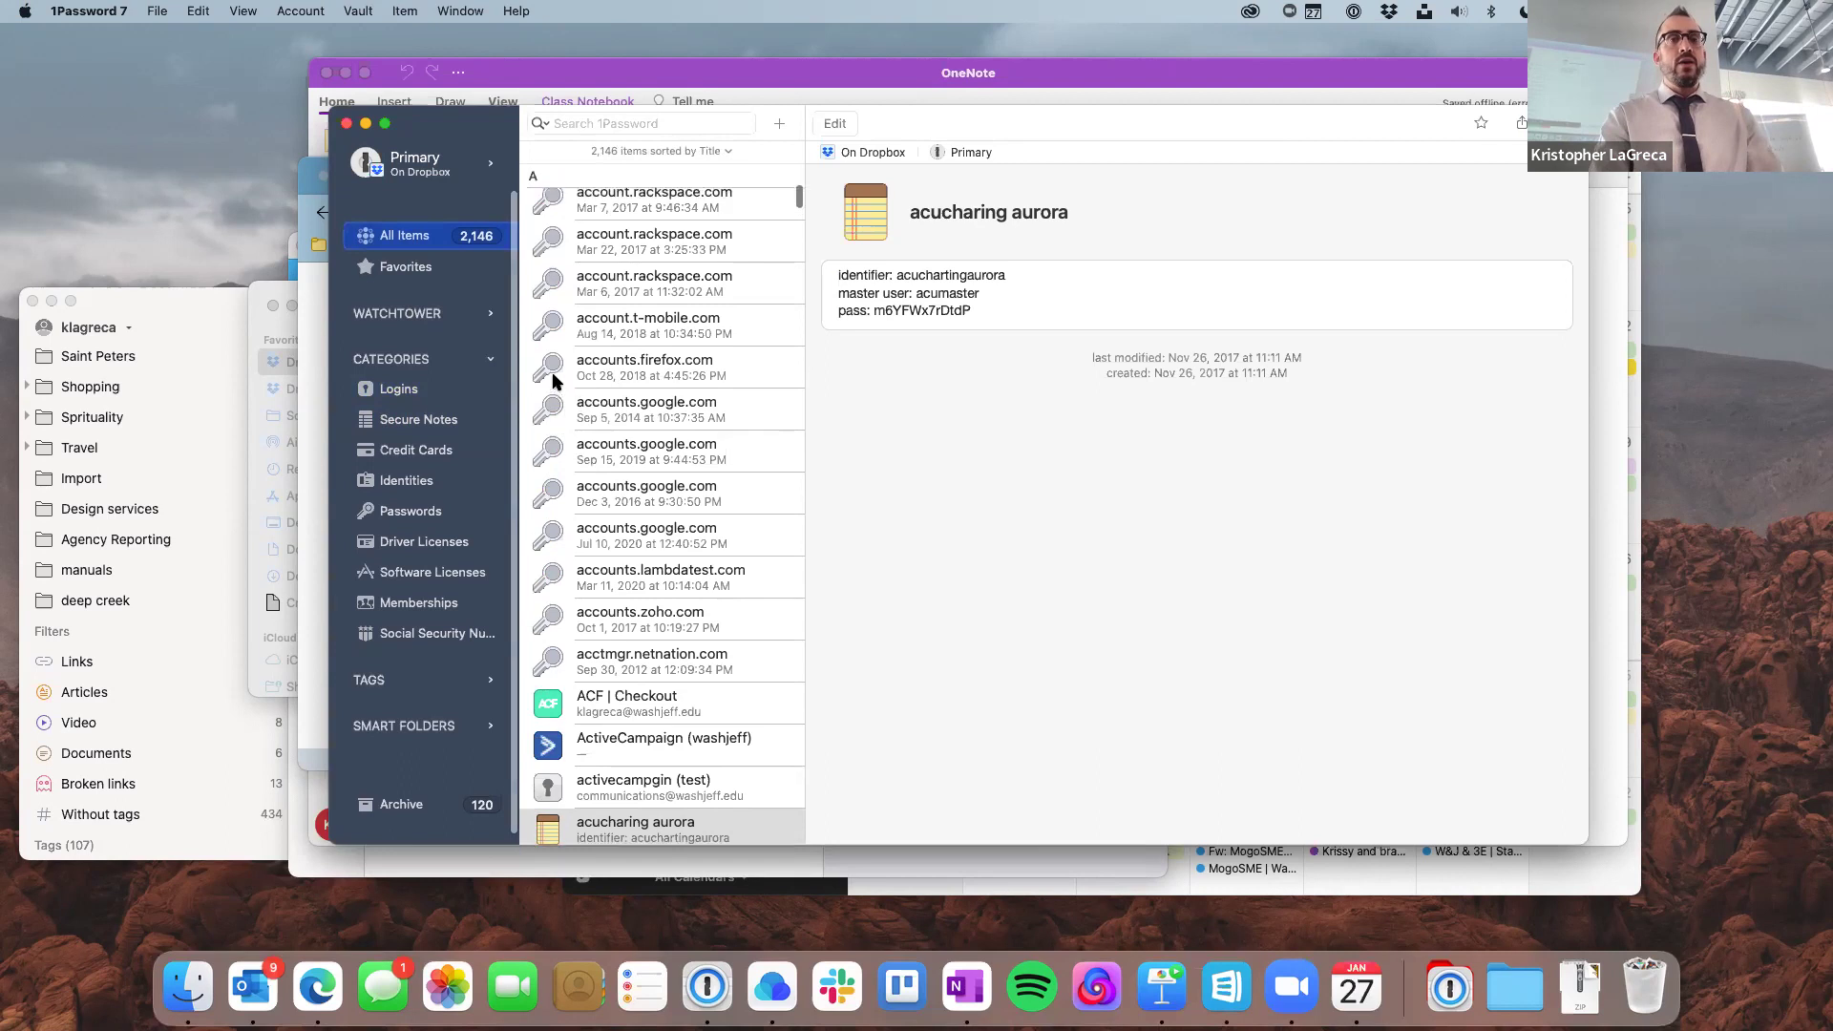
{"action": "scroll", "coordinate": [553, 381], "scroll_direction": "up", "scroll_amount": 5}
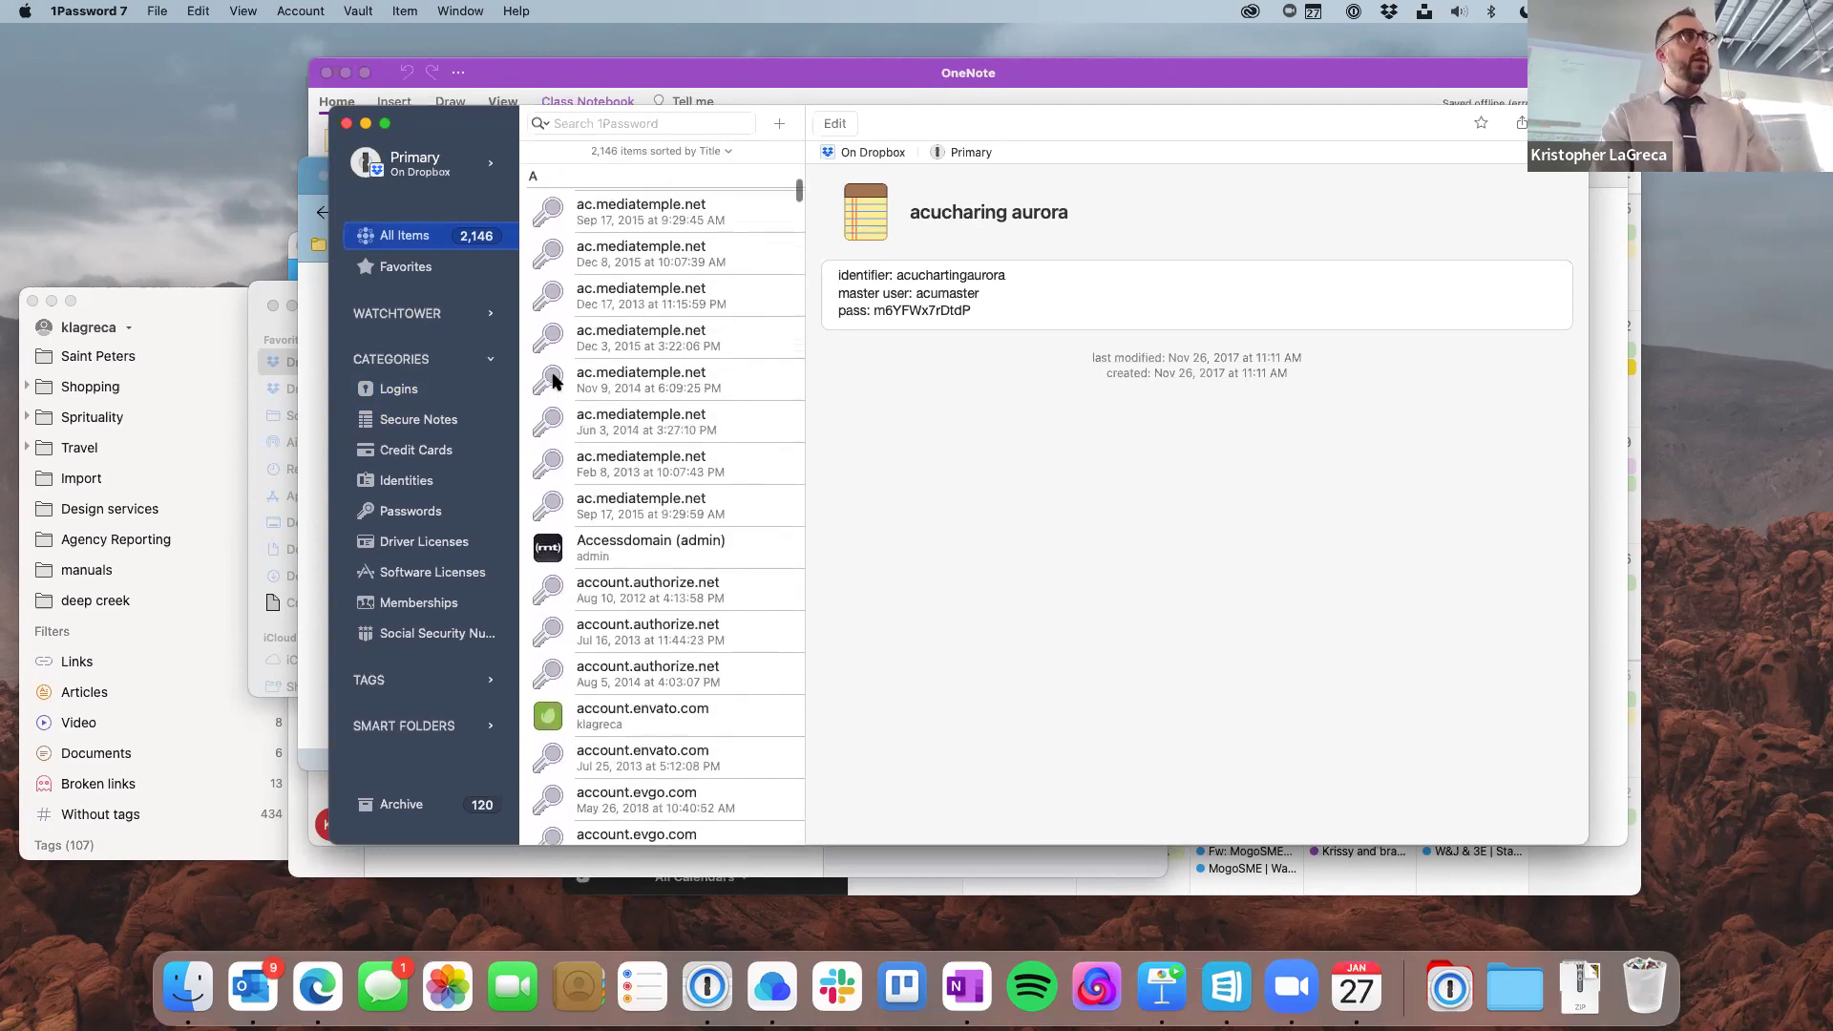
{"action": "scroll", "coordinate": [547, 380], "scroll_direction": "up", "scroll_amount": 1}
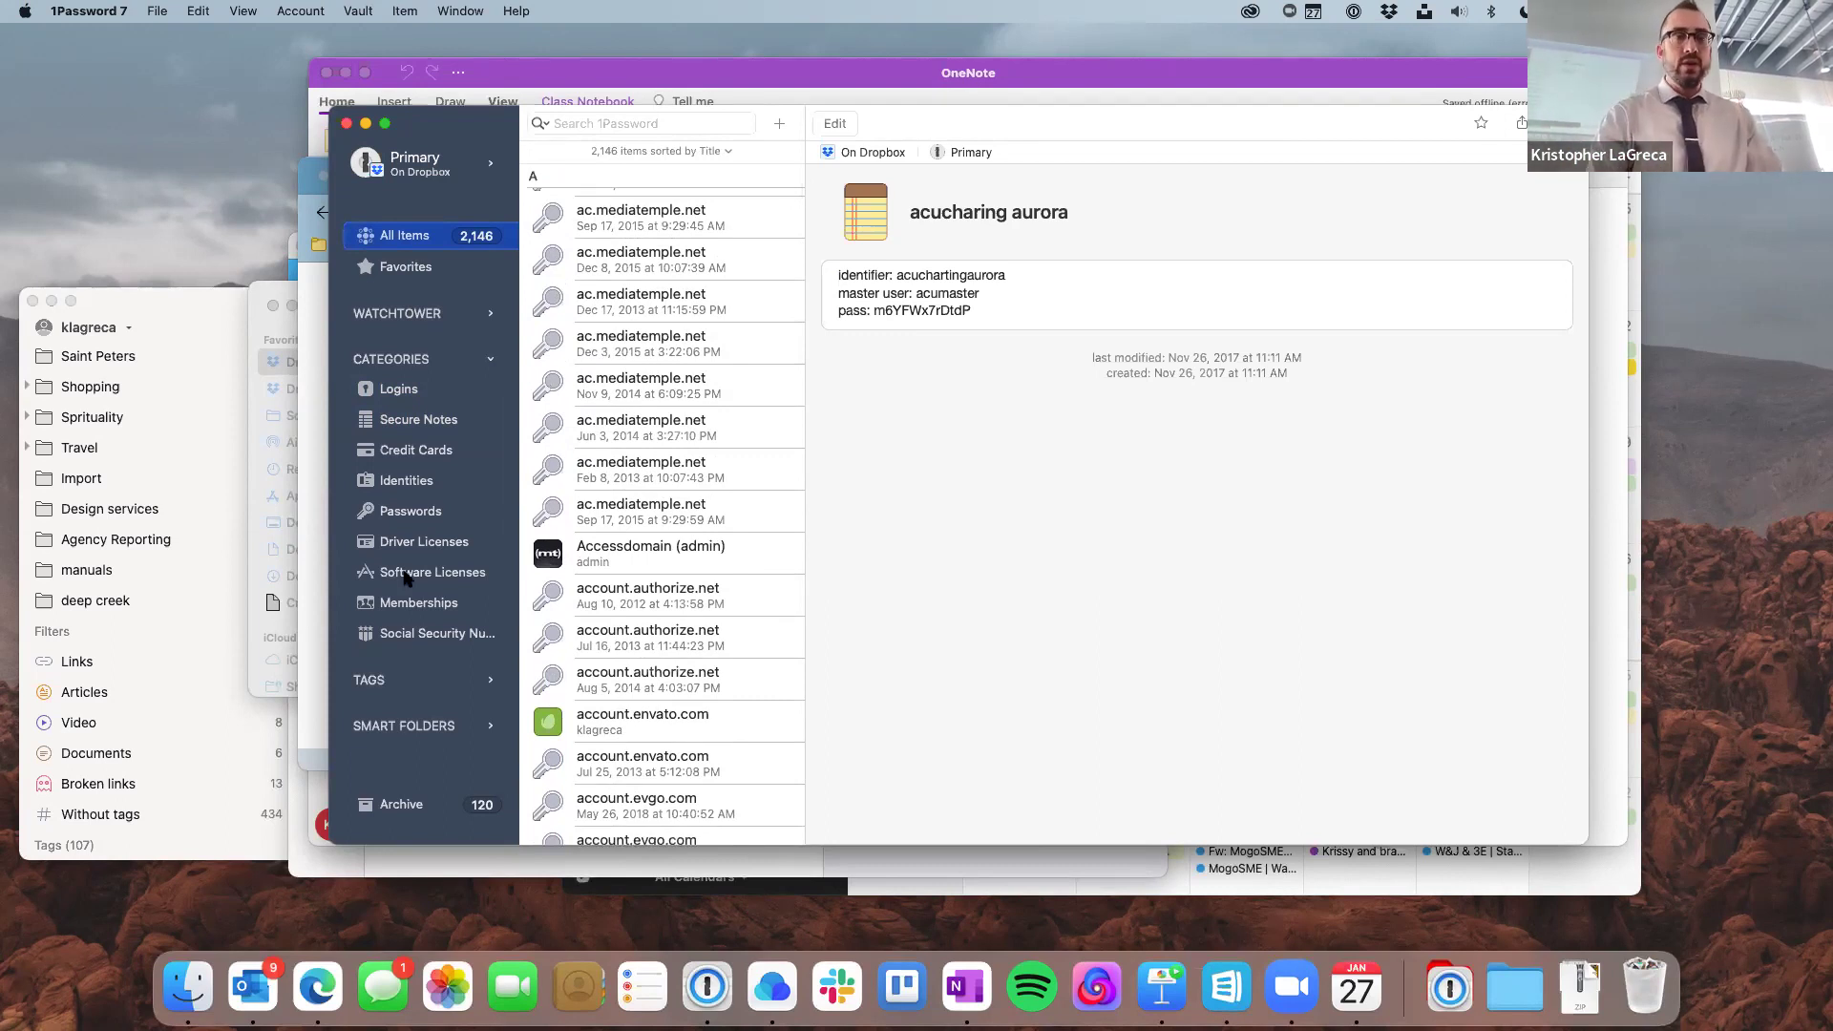
Step: Look through the Identities, Credit Cards and Driver Licenses categories of stored items
{"action": "left_click", "coordinate": [397, 479]}
{"action": "left_click", "coordinate": [400, 454]}
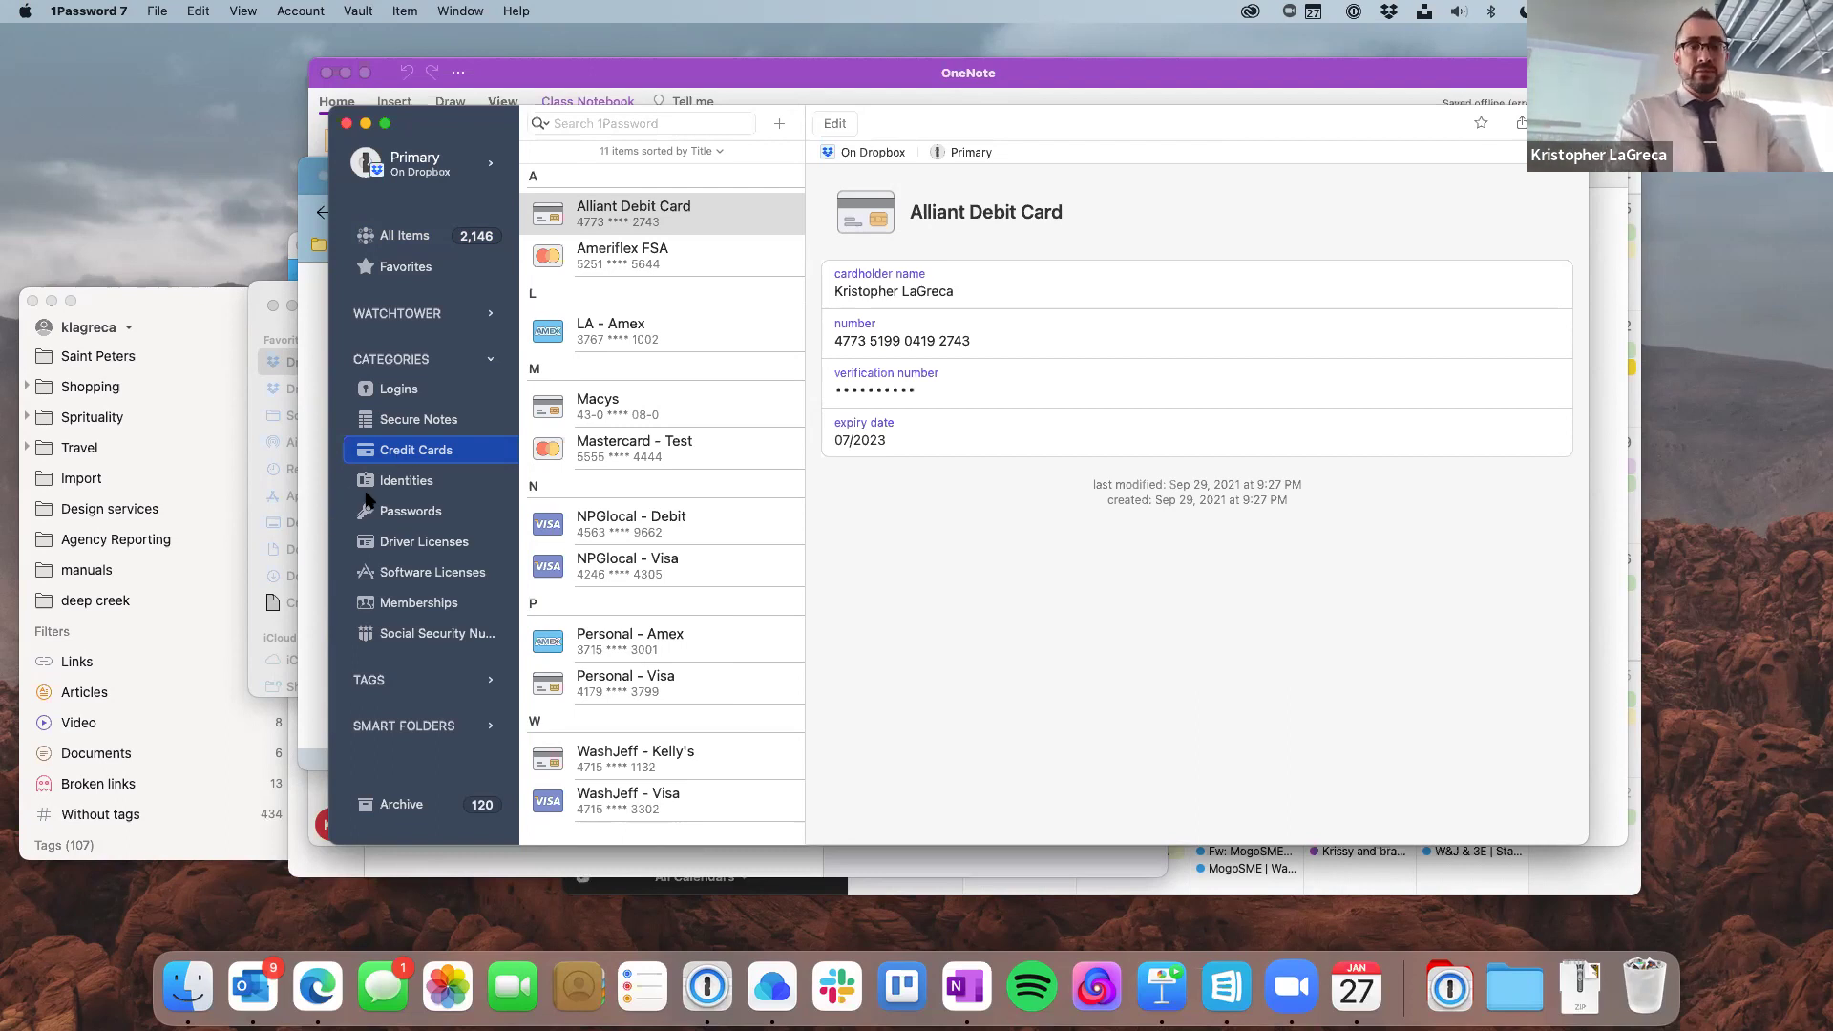
{"action": "left_click", "coordinate": [394, 542]}
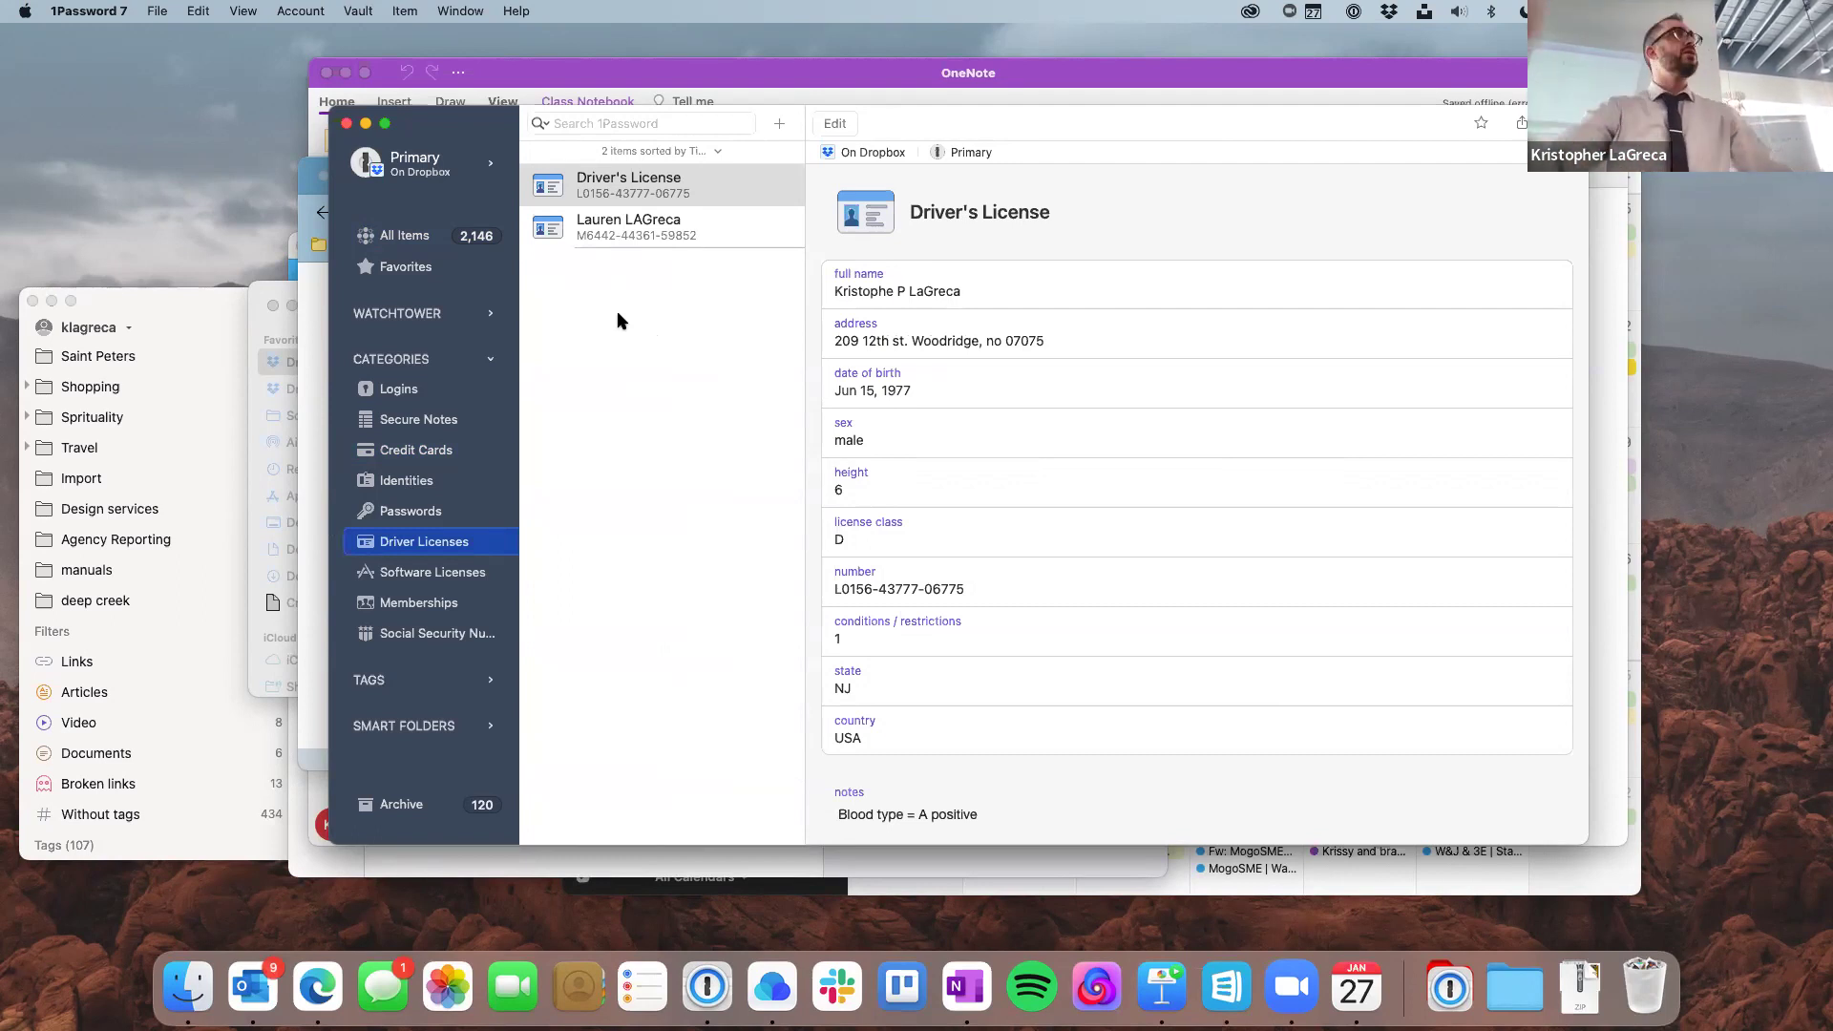
Step: Expand the Watchtower section to view its password security checks, and collapse it again
{"action": "left_click", "coordinate": [401, 315]}
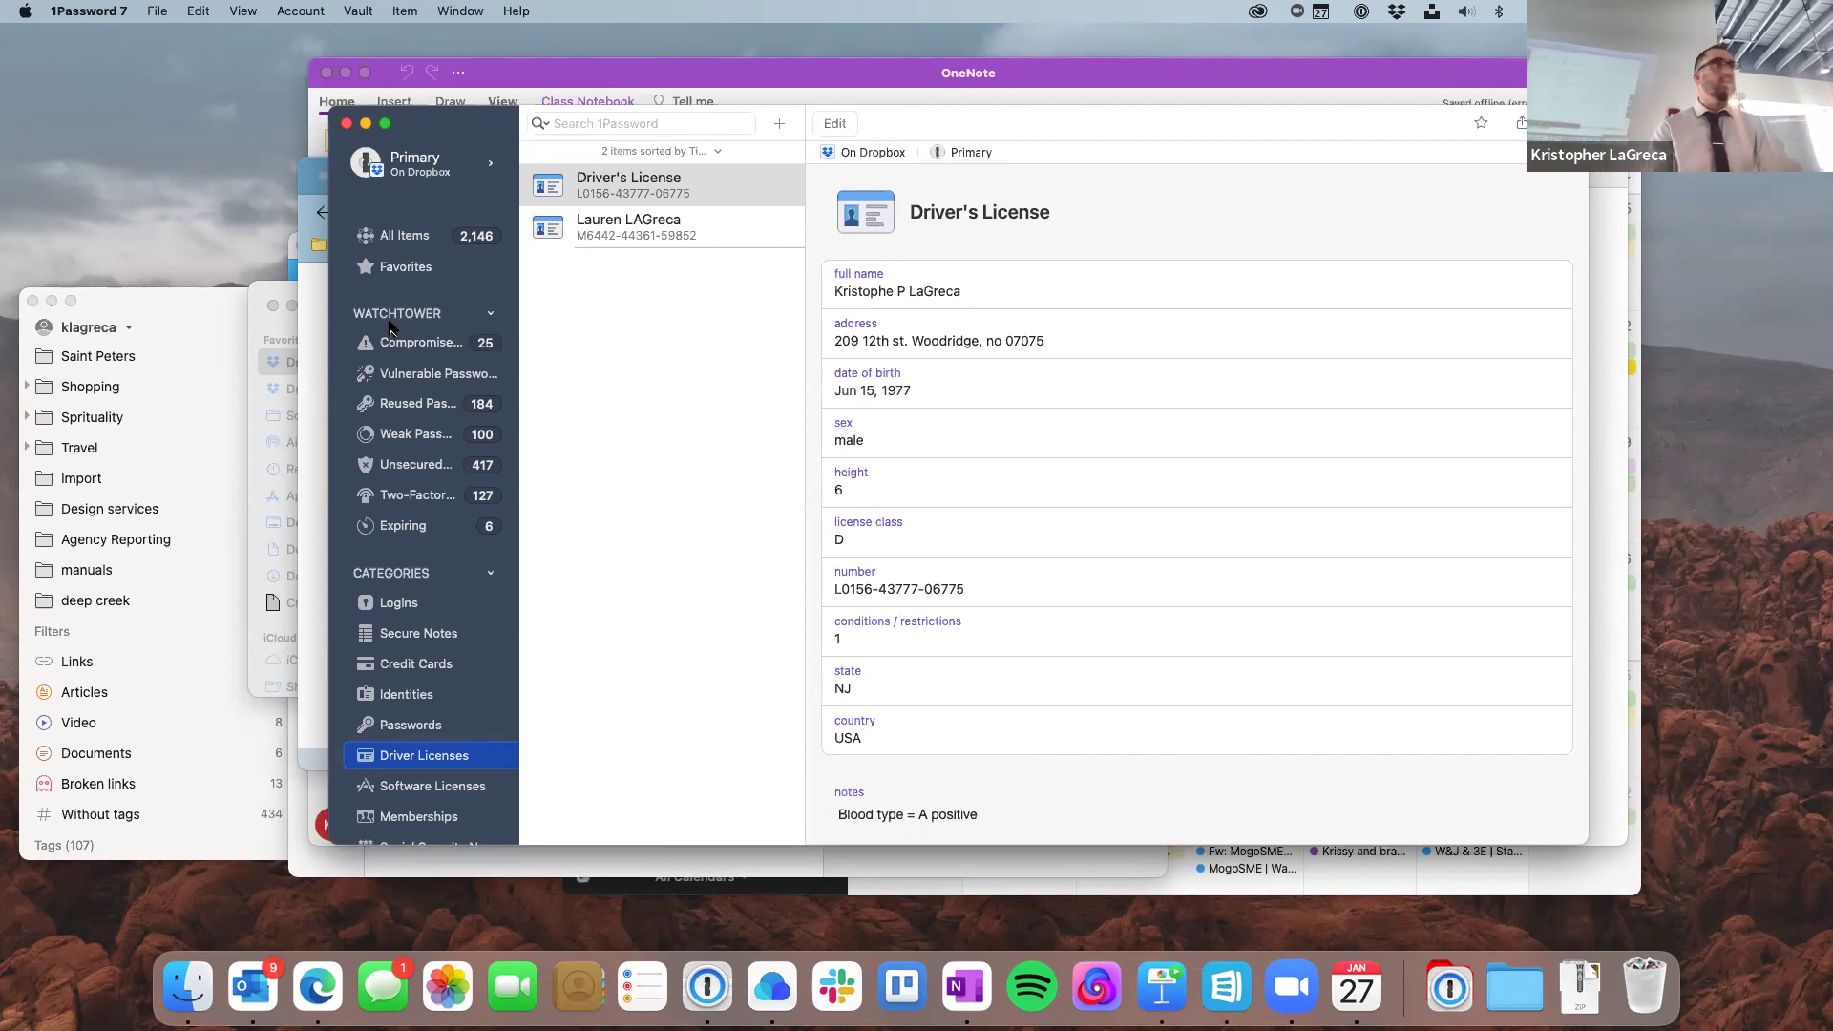
{"action": "left_click", "coordinate": [389, 323]}
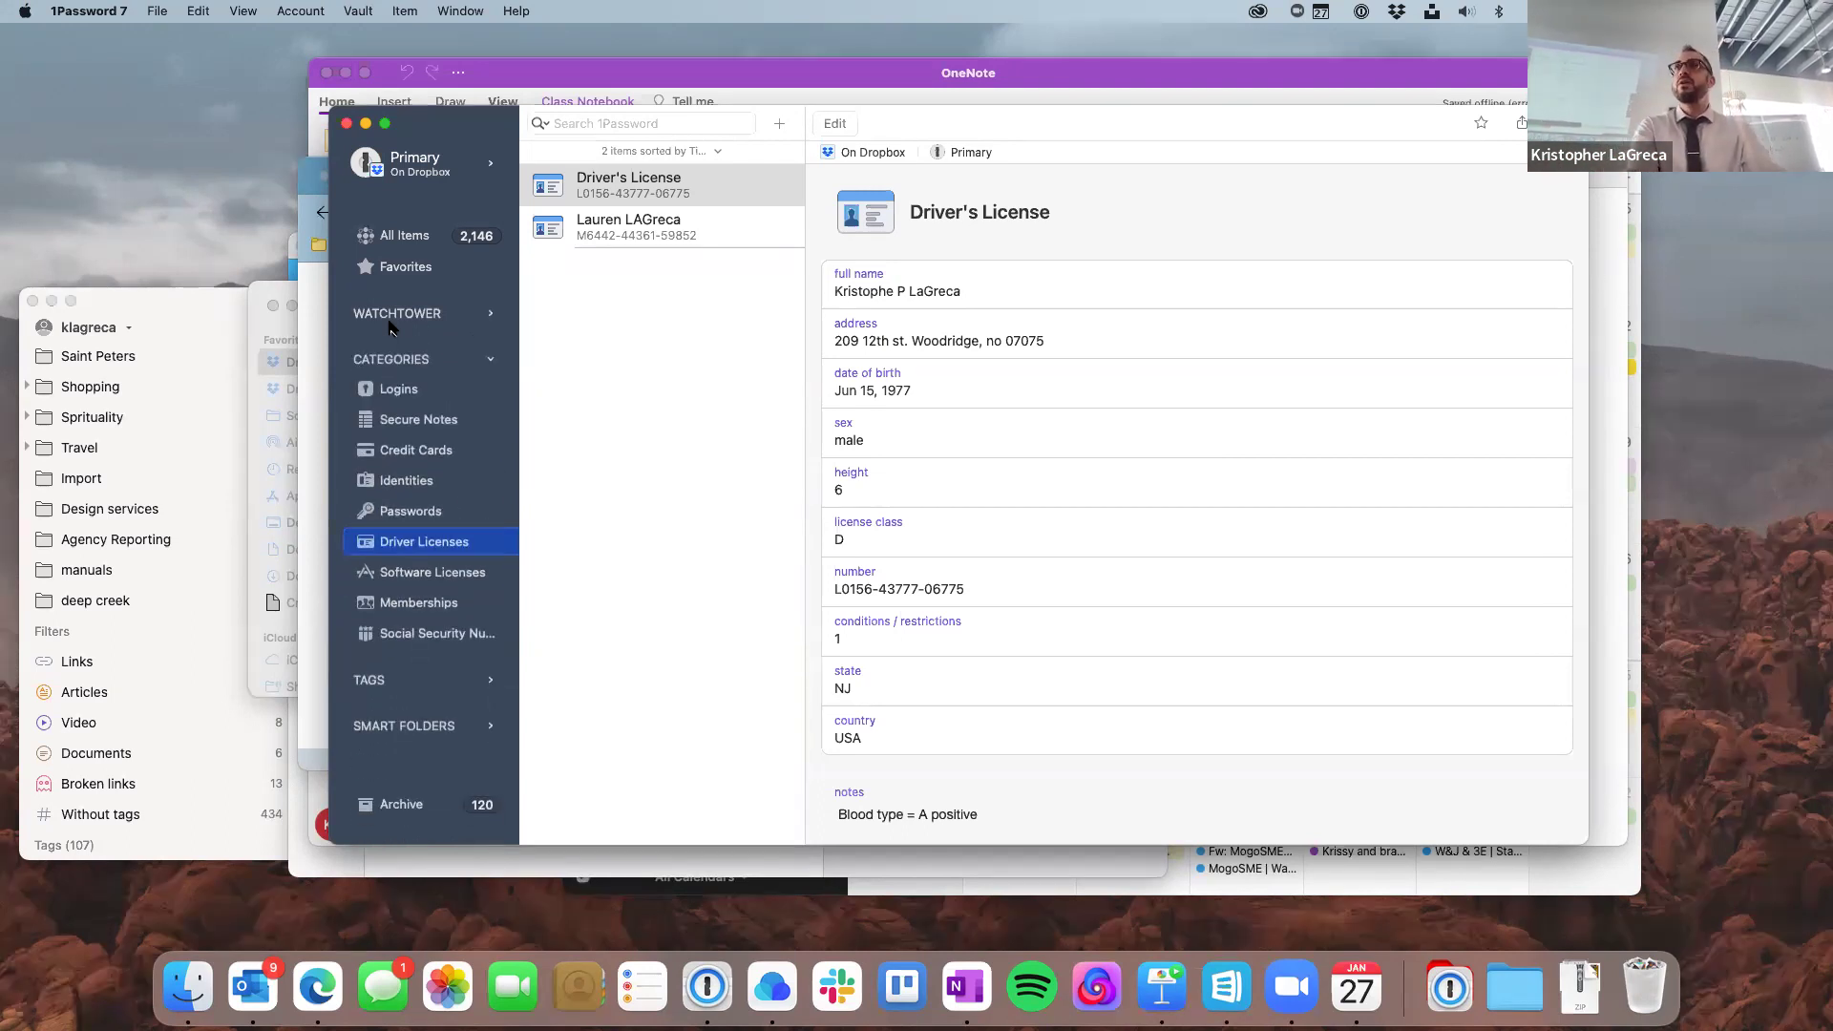